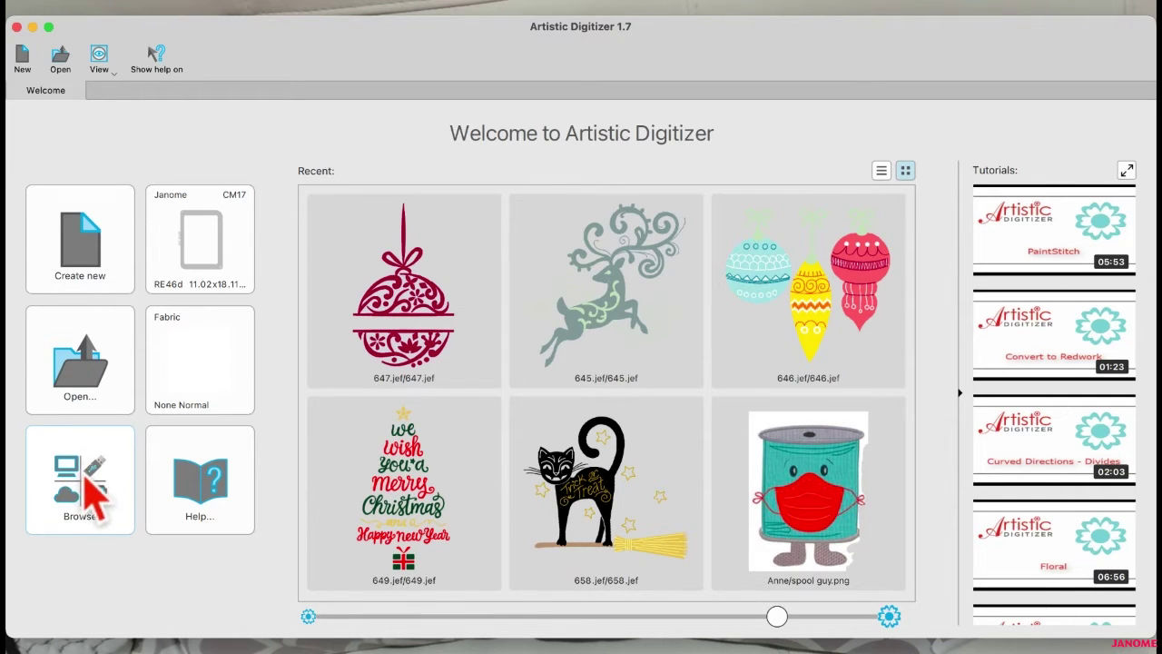
Open the file browser and collapse the folder trees of the ContinentalM17's USB 1 Drive and Built-in Drive.
left_click(83, 479)
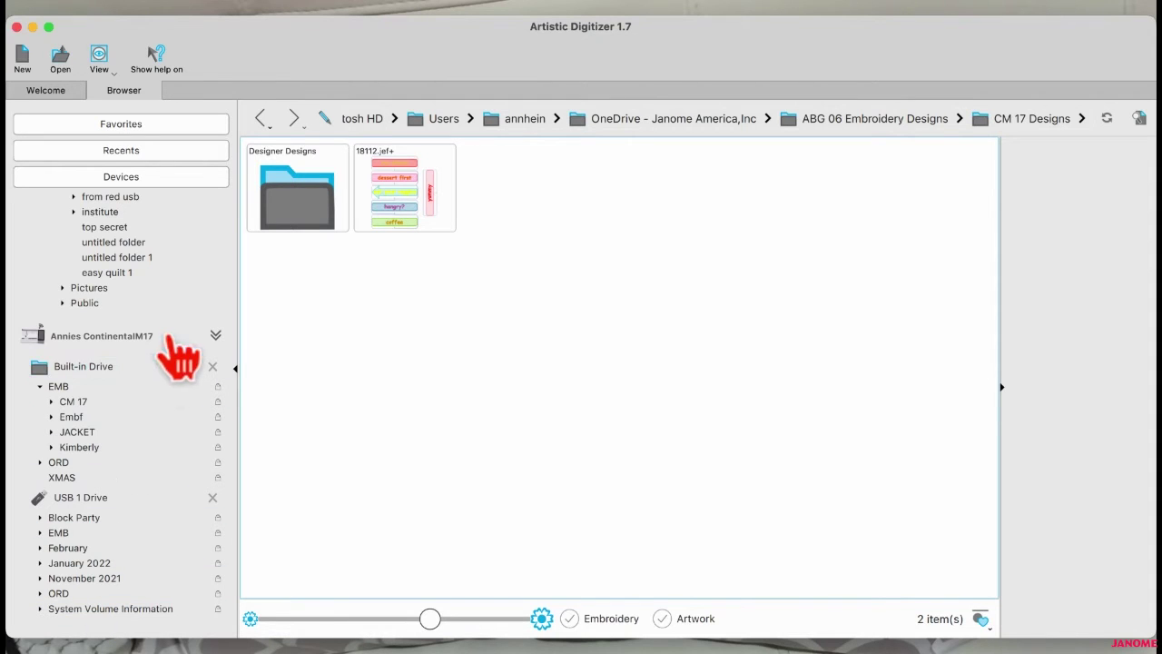
scroll(148, 435, "down", 2)
left_click(149, 438)
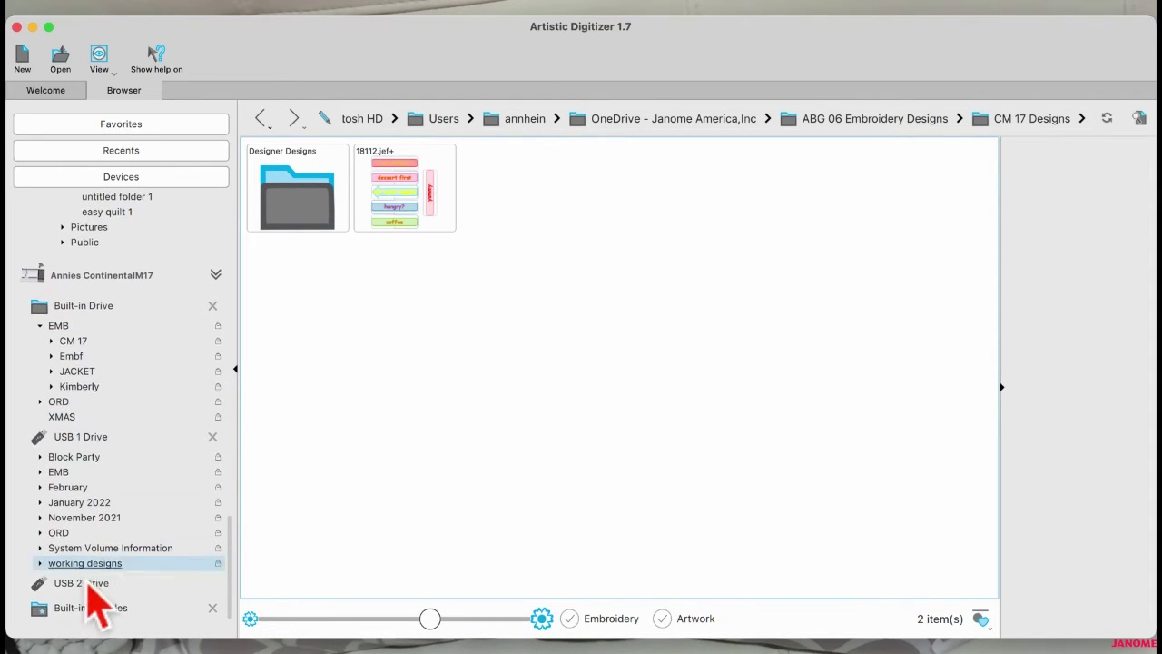
left_click(51, 584)
left_click(74, 613)
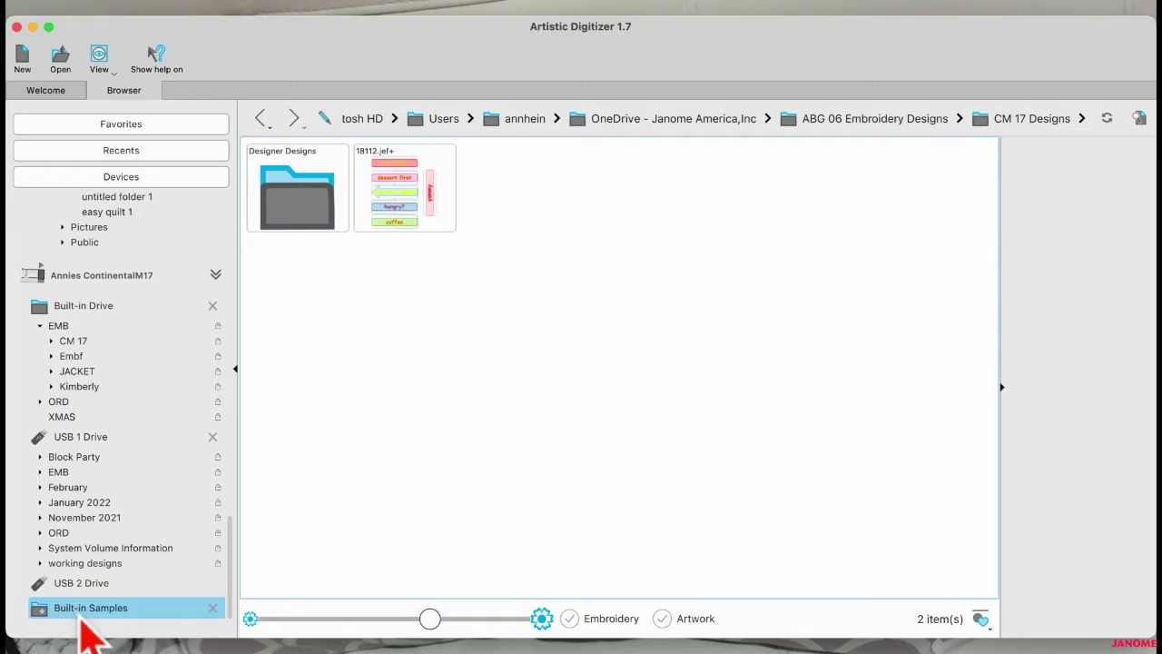
left_click(109, 437)
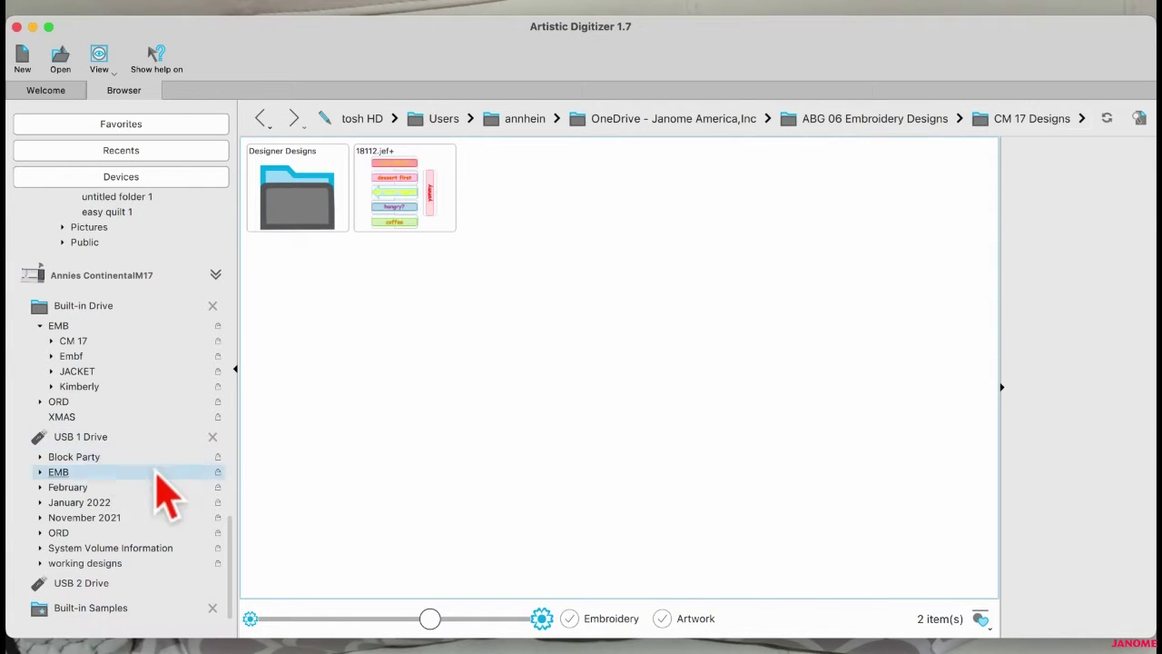
left_click(212, 440)
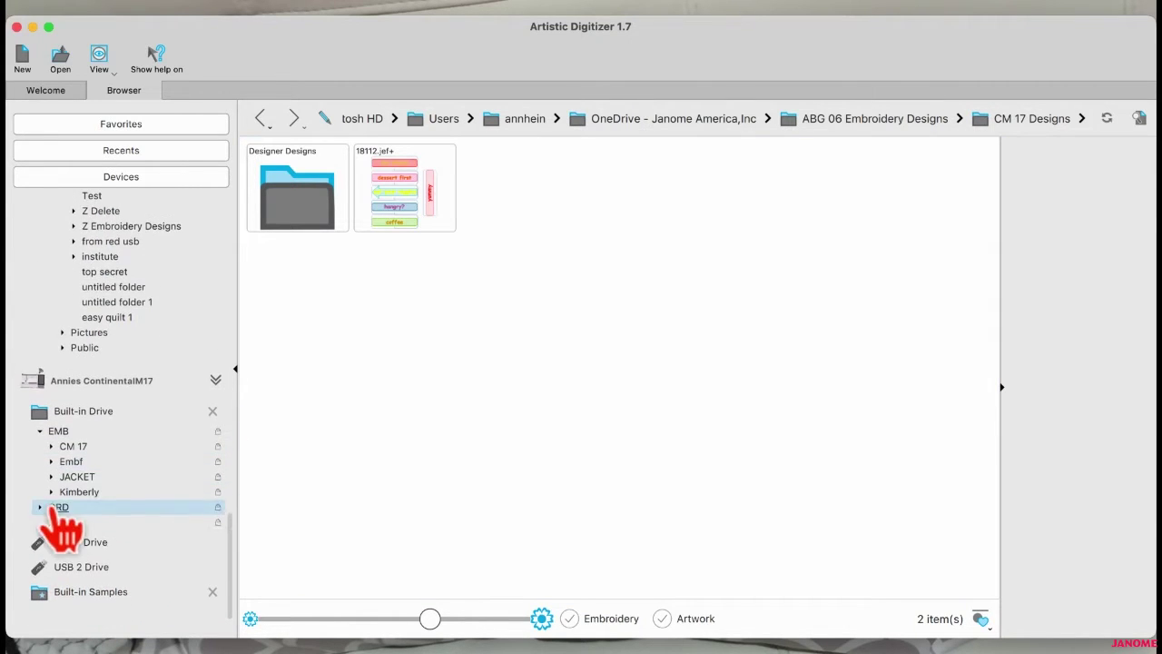
left_click(62, 424)
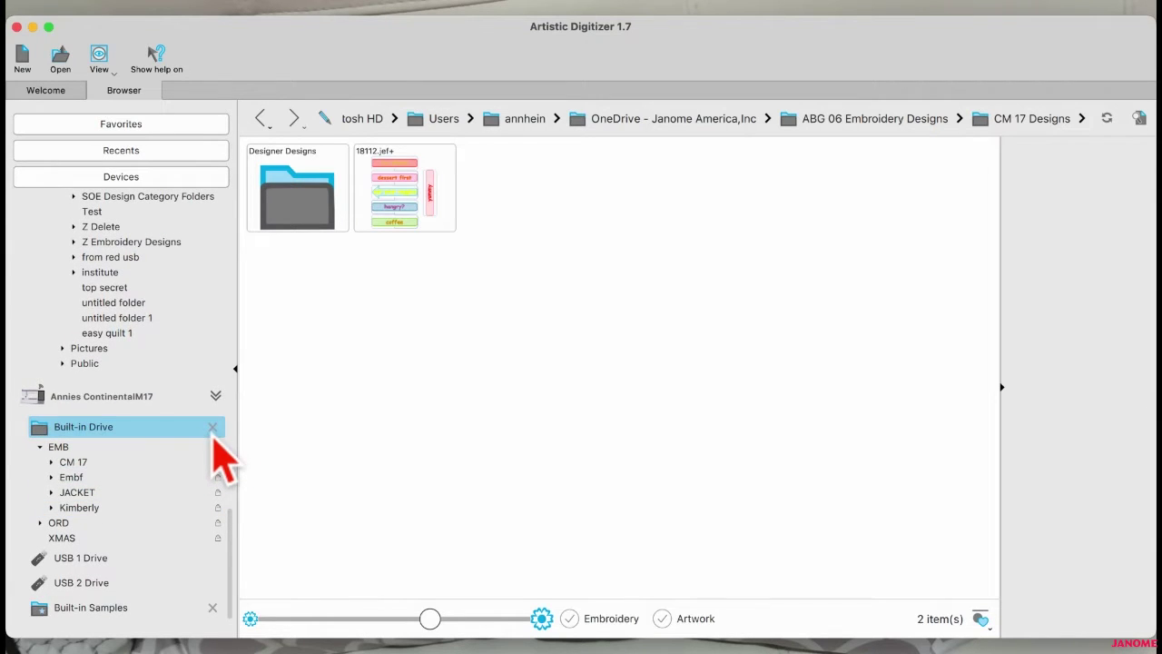
left_click(212, 427)
left_click(141, 517)
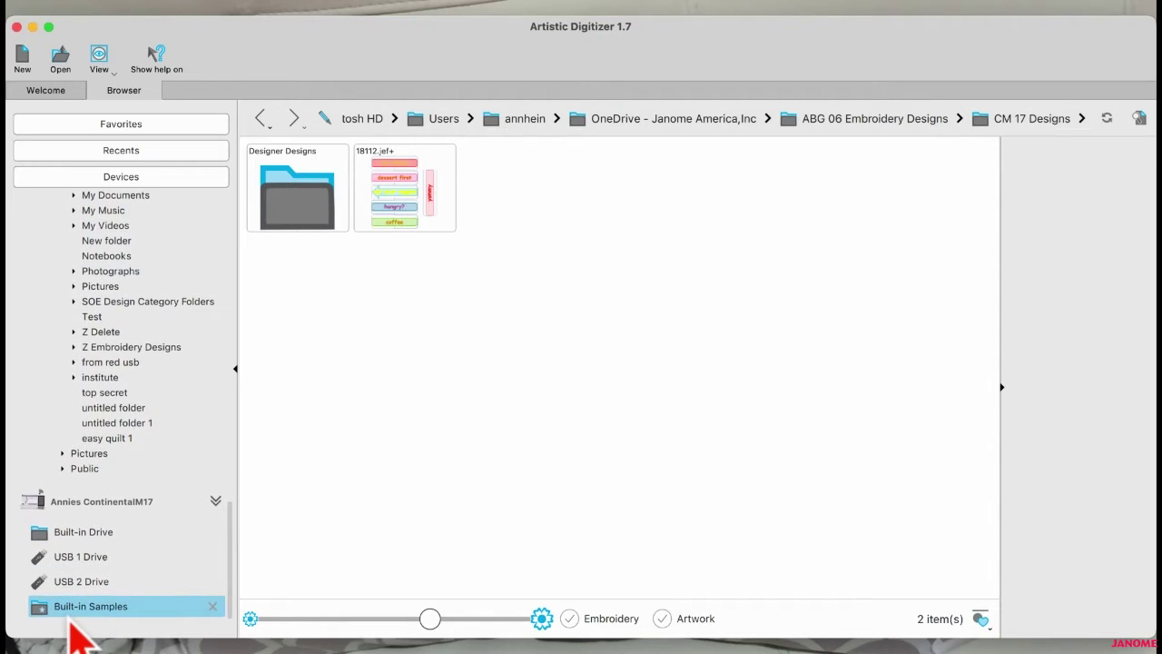
Look through the recent folders and the device list up to the computer's drives.
left_click(121, 152)
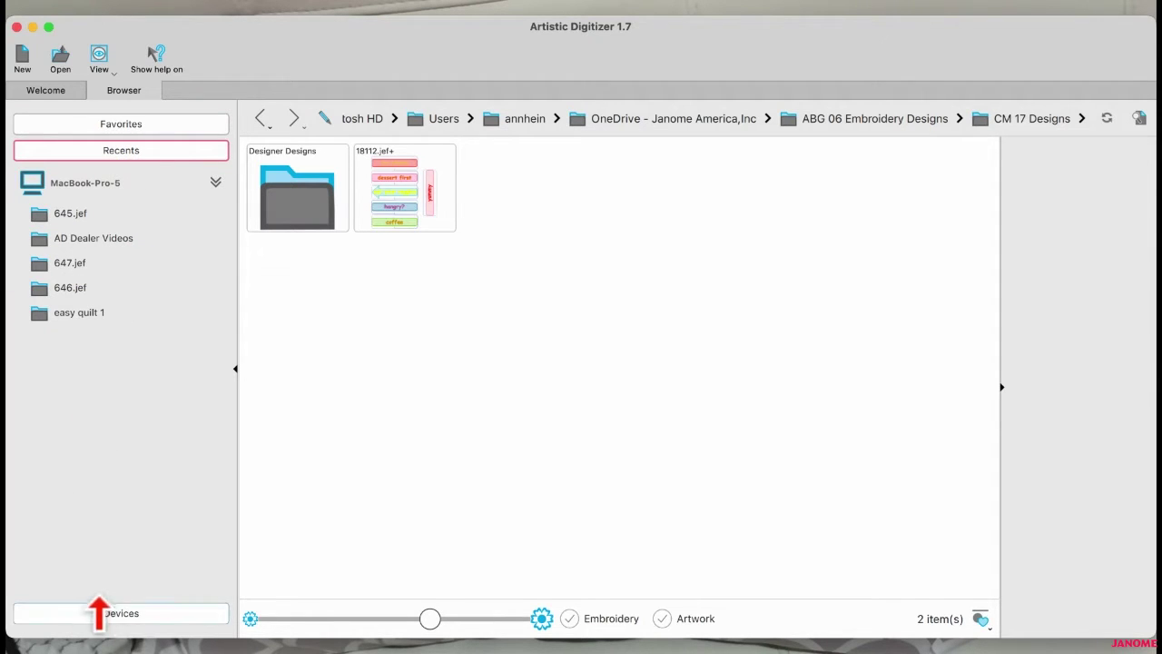
left_click(113, 614)
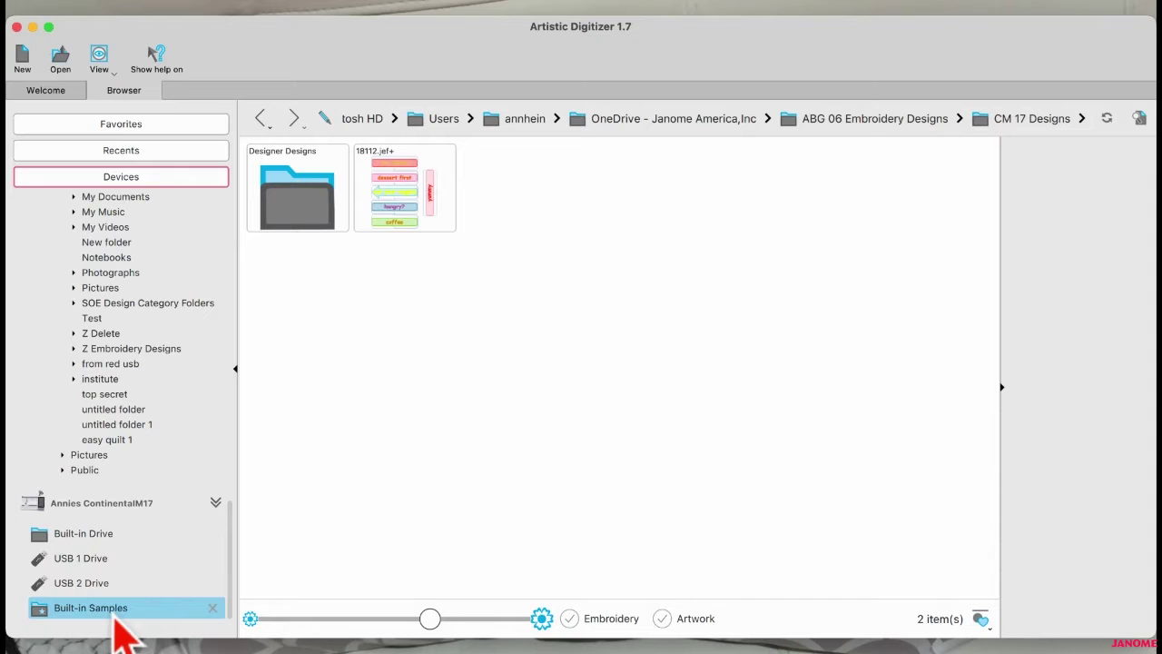
left_click_drag(231, 550, 229, 234)
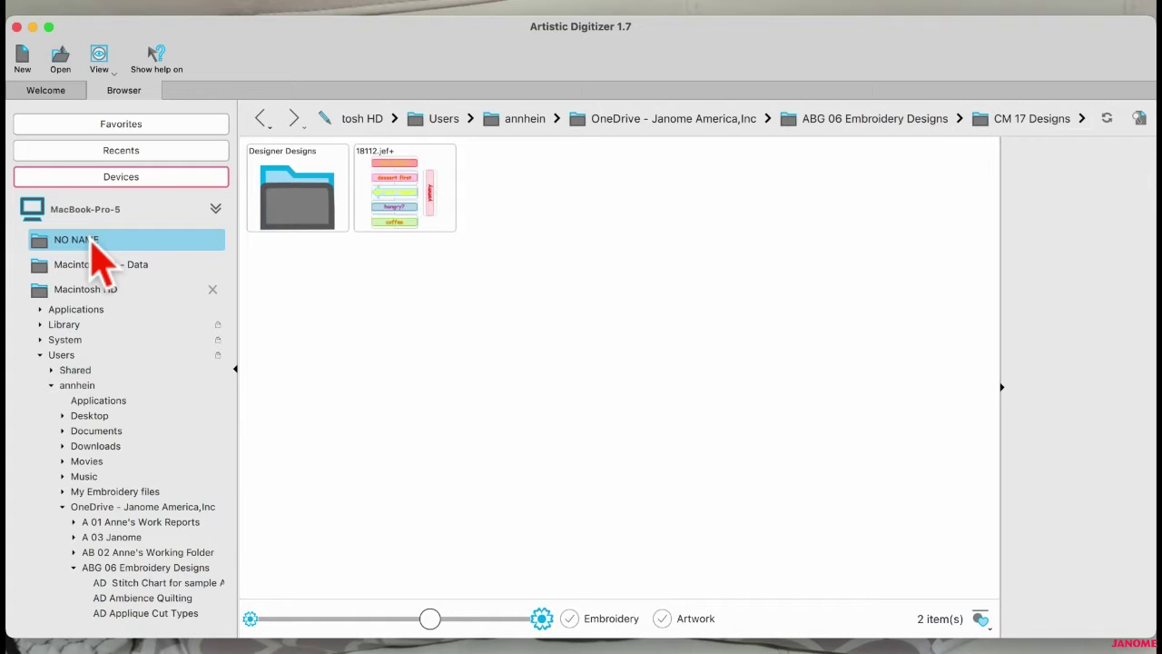
Open the ABG 06 Embroidery Designs folder from the favorites and remove its CM 17 Designs folder.
left_click(146, 125)
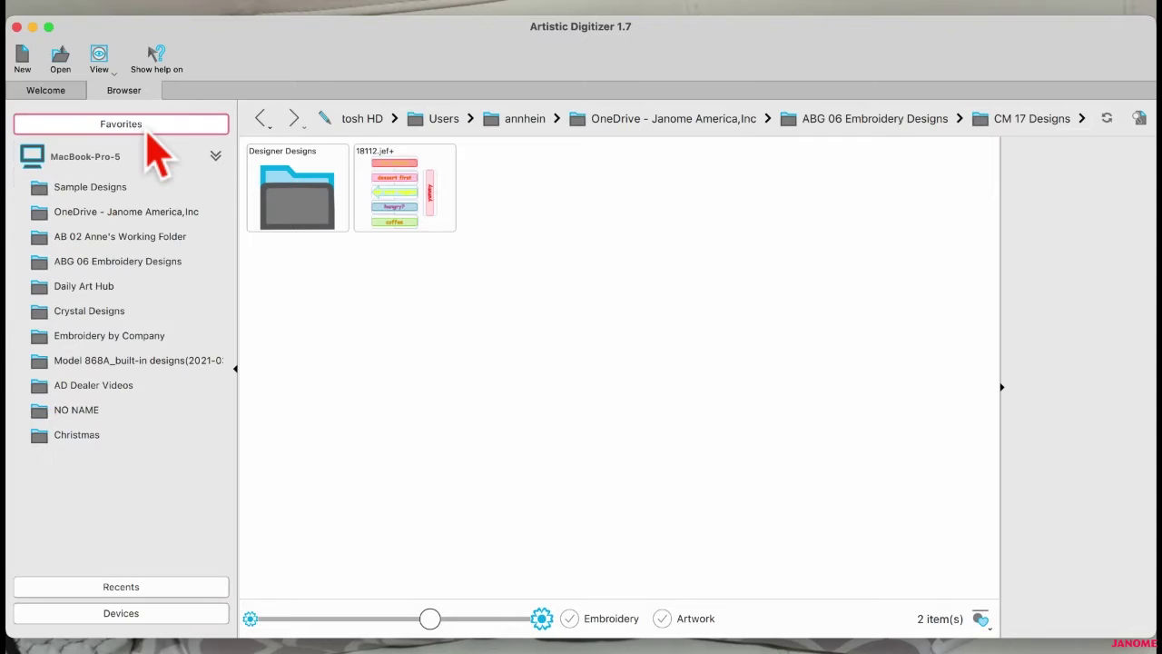
left_click(138, 265)
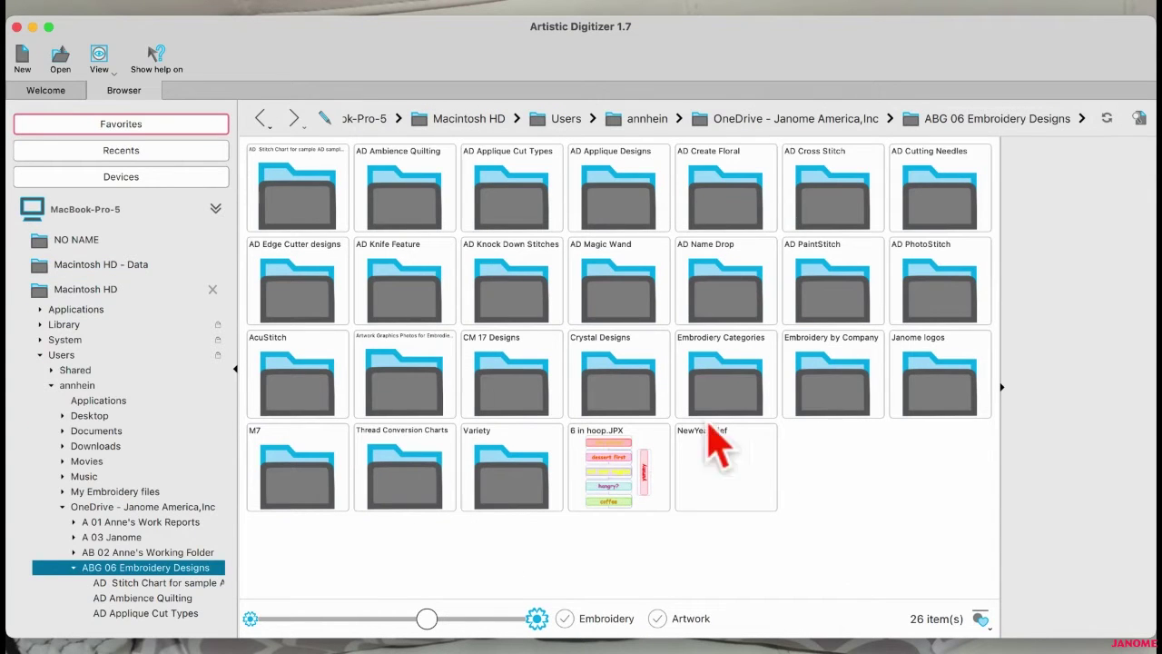
right_click(496, 364)
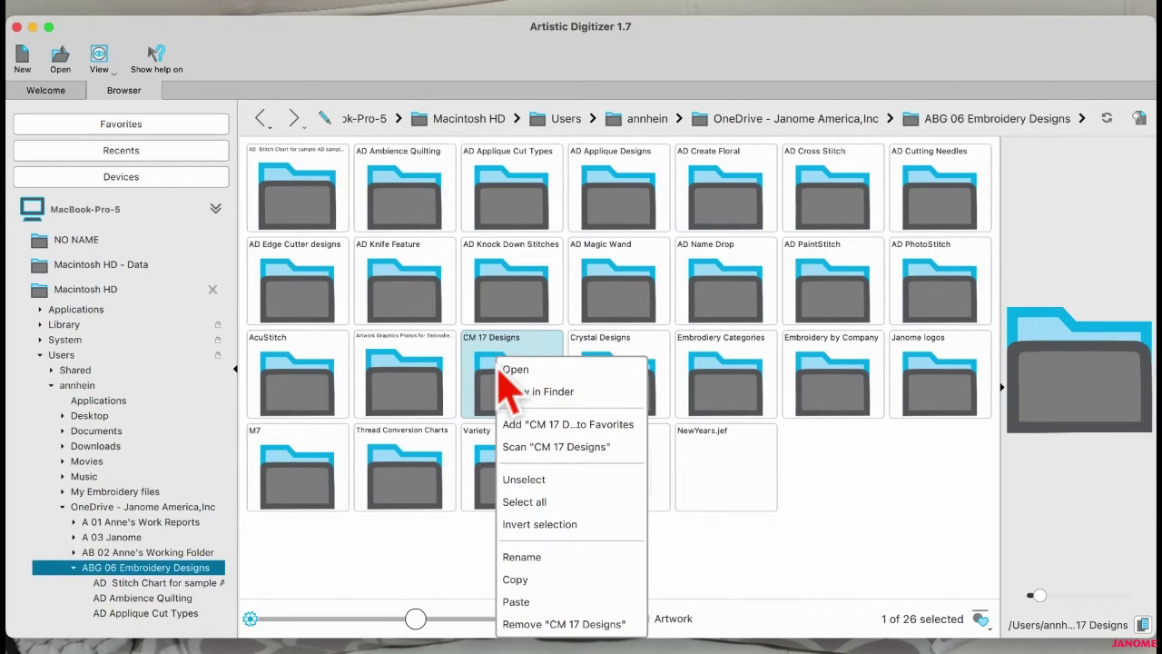
left_click(550, 630)
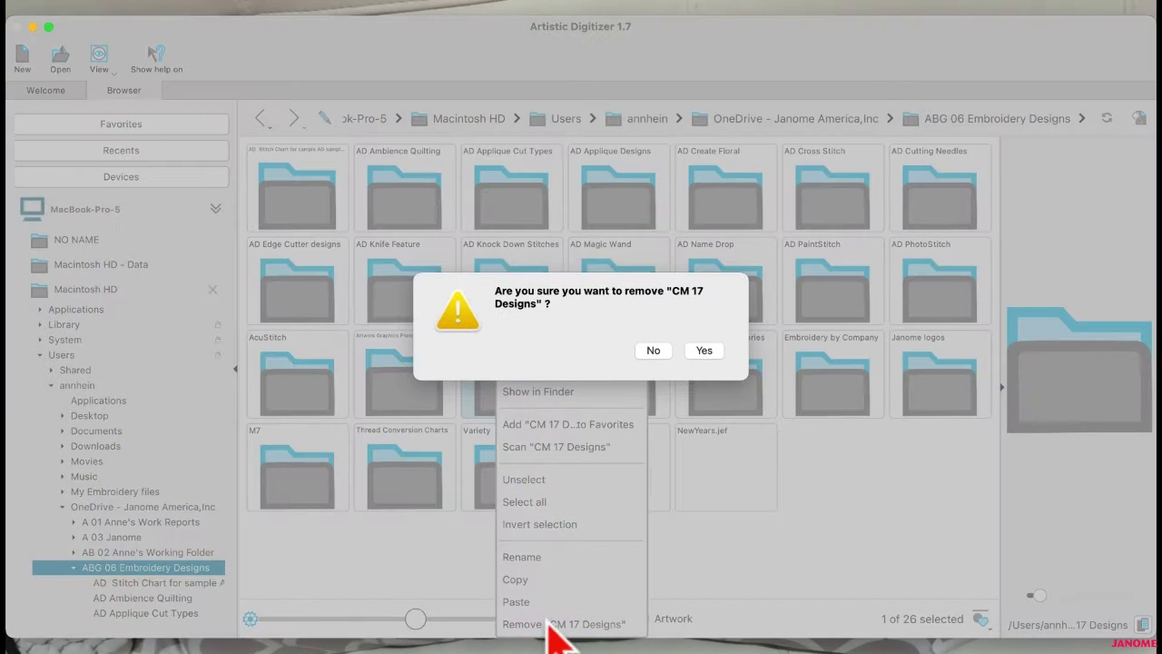
left_click(705, 350)
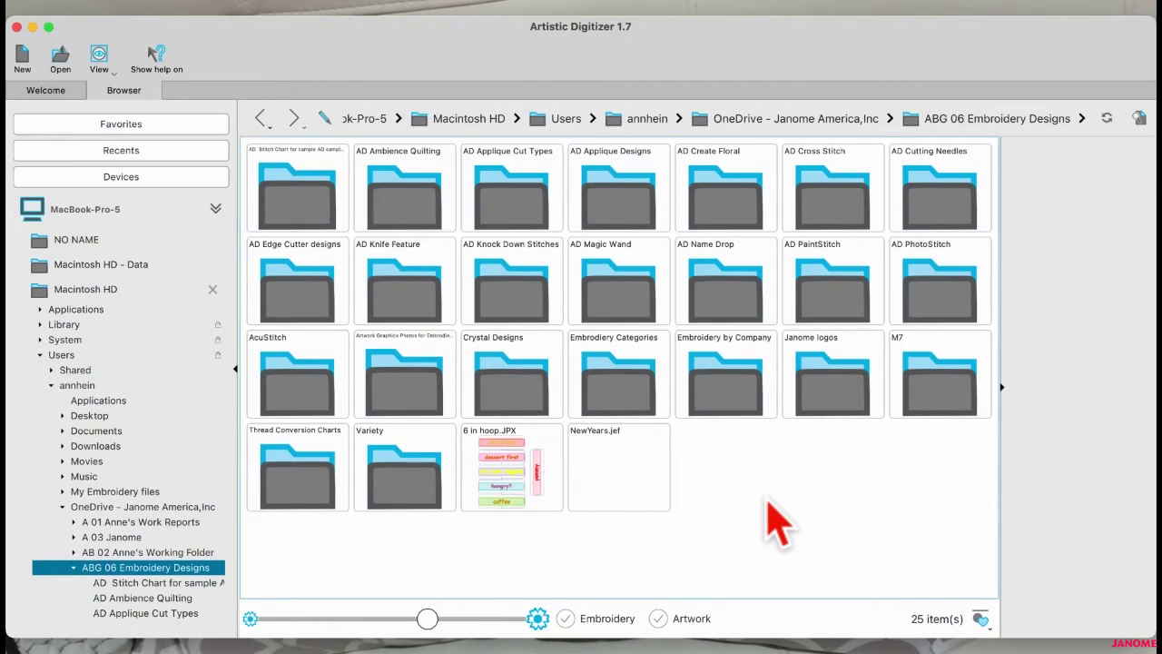
Create a new folder named CM 17 Designs inside the ABG 06 Embroidery Designs folder.
right_click(722, 465)
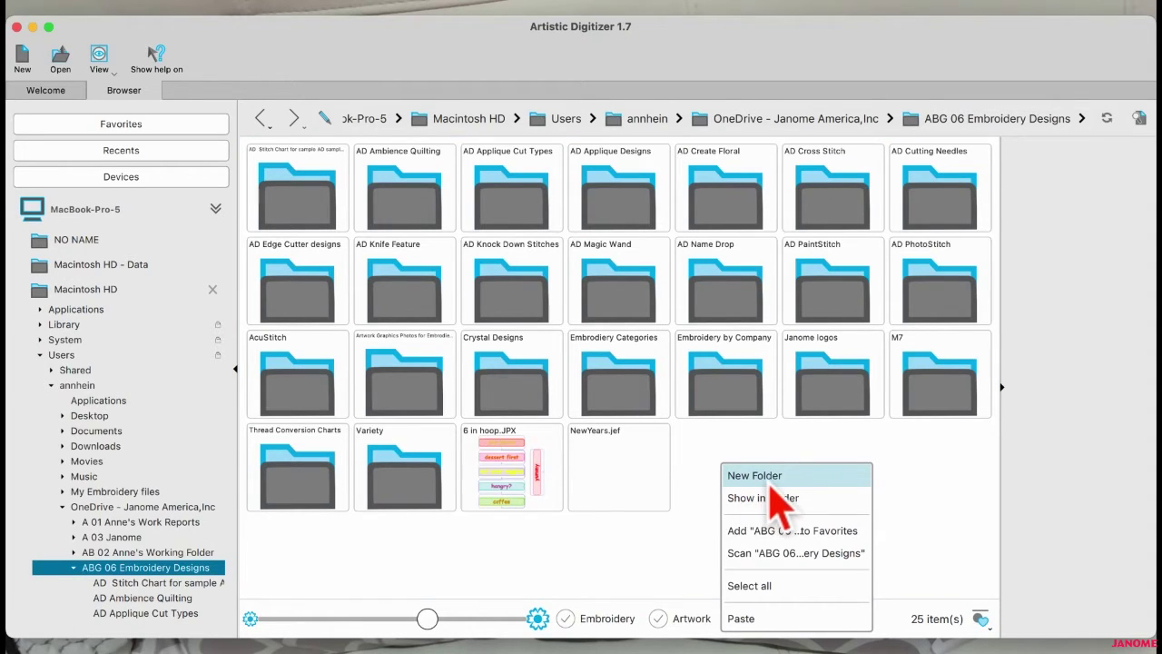
left_click(771, 484)
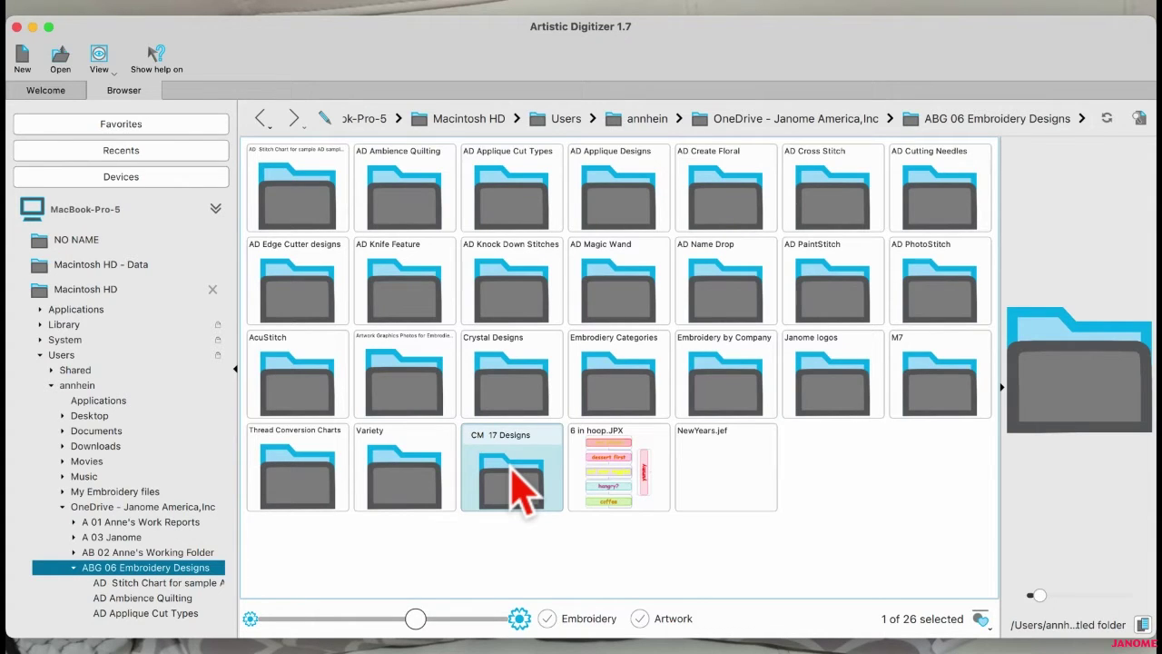
key("Return")
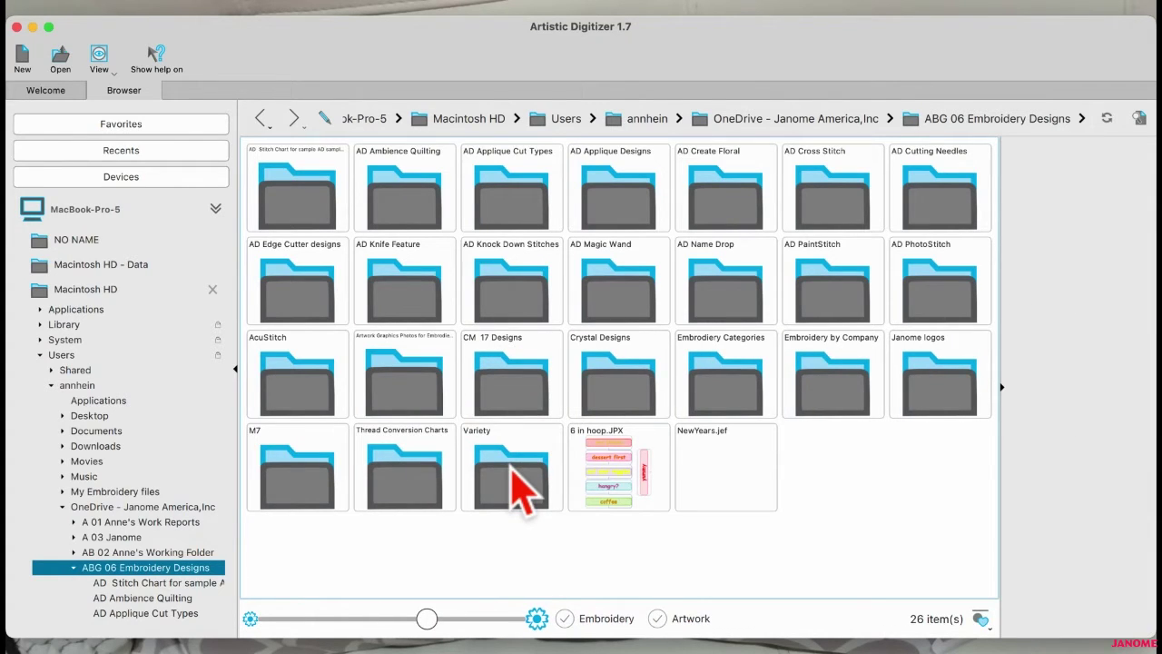
Open the new CM 17 Designs folder and create a subfolder in it named Designers Designs.
double_click(491, 381)
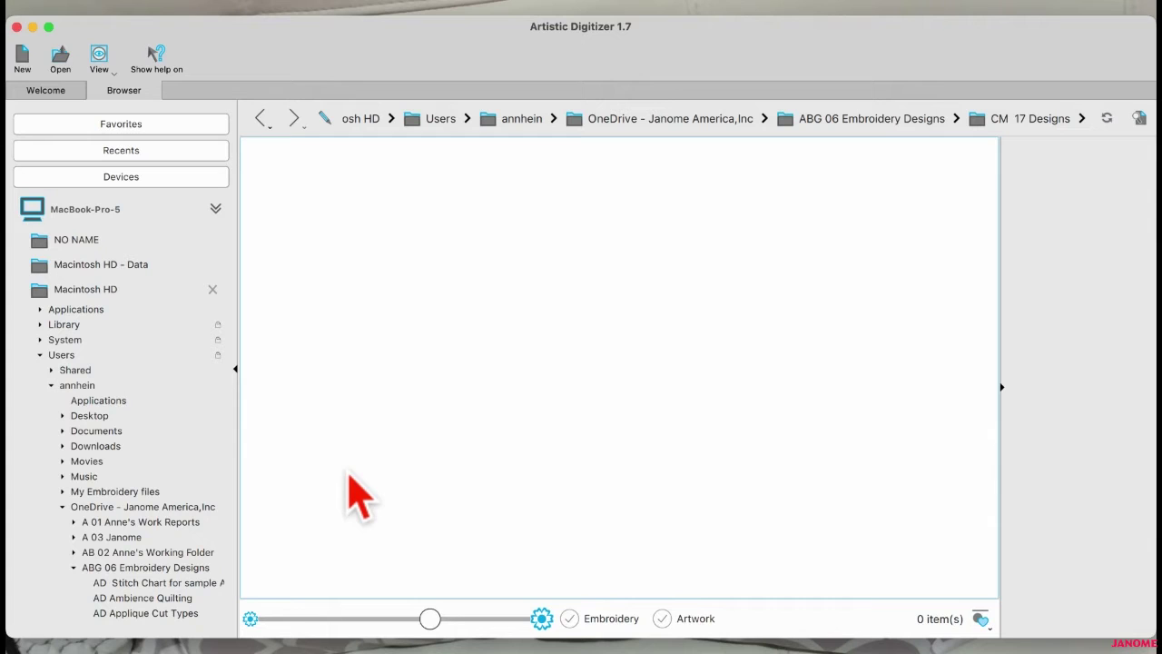
right_click(374, 253)
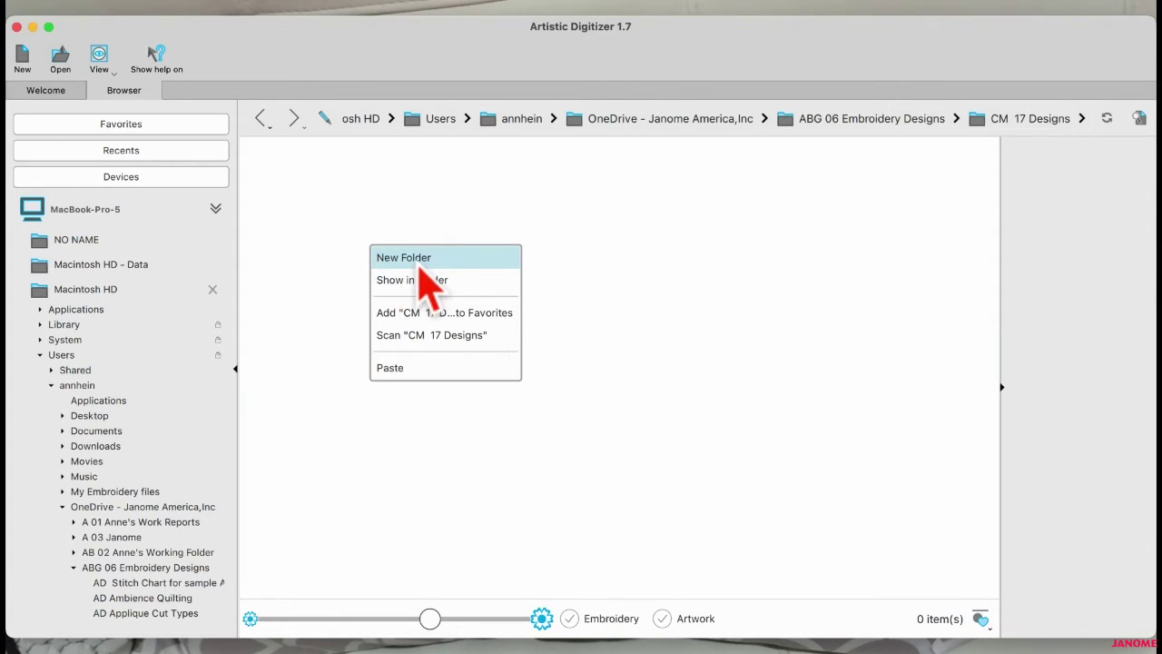
left_click(417, 267)
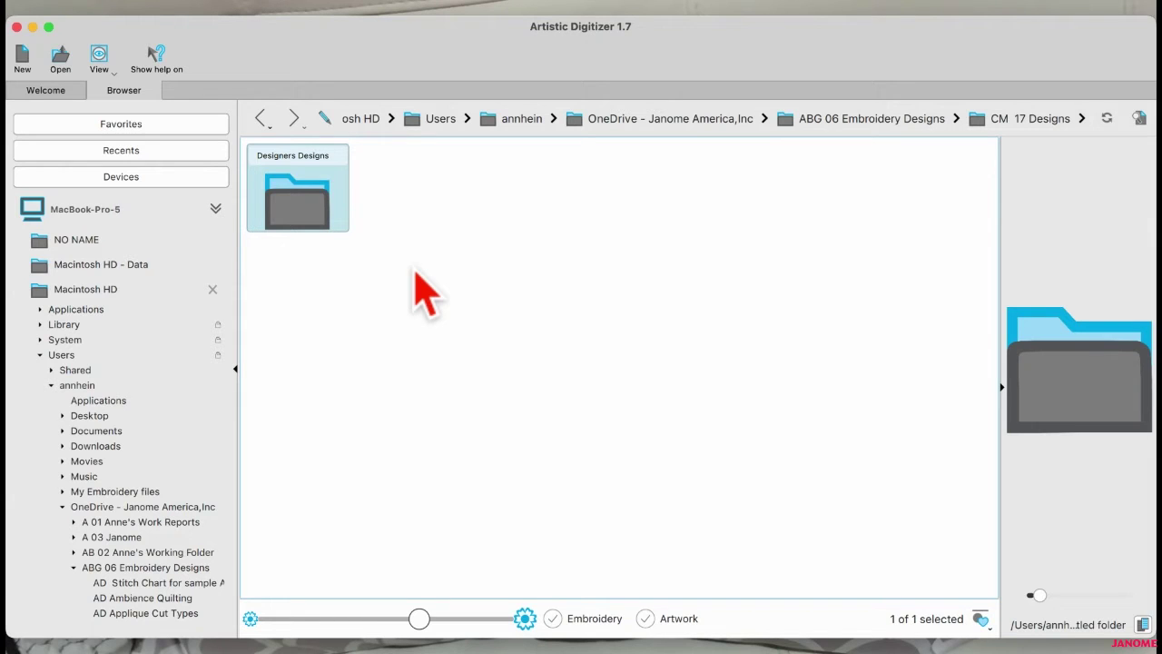
left_click(416, 271)
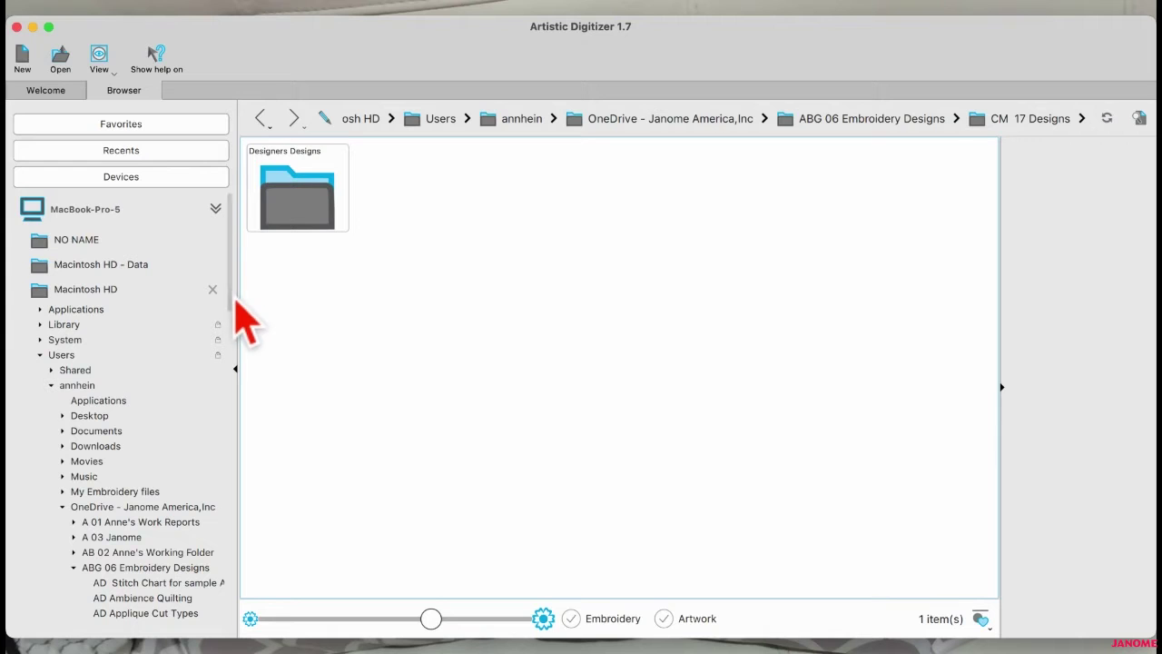
Display the ContinentalM17's Built-in Samples and replace the existing selection with design 25.
left_click_drag(230, 288, 241, 640)
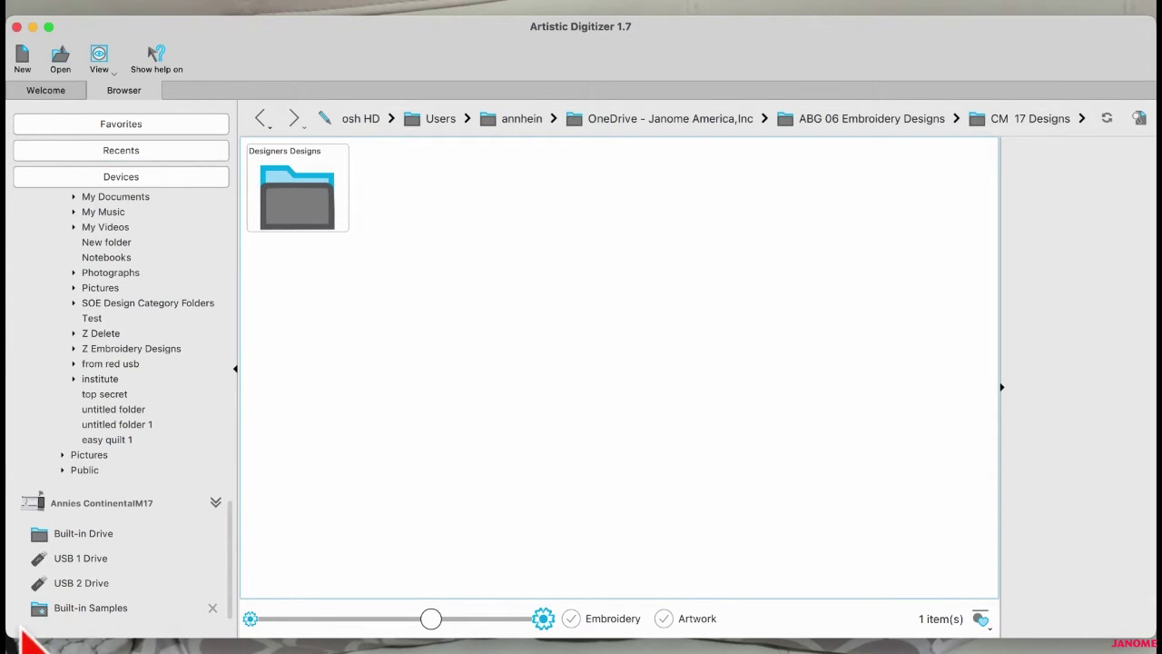
left_click(91, 608)
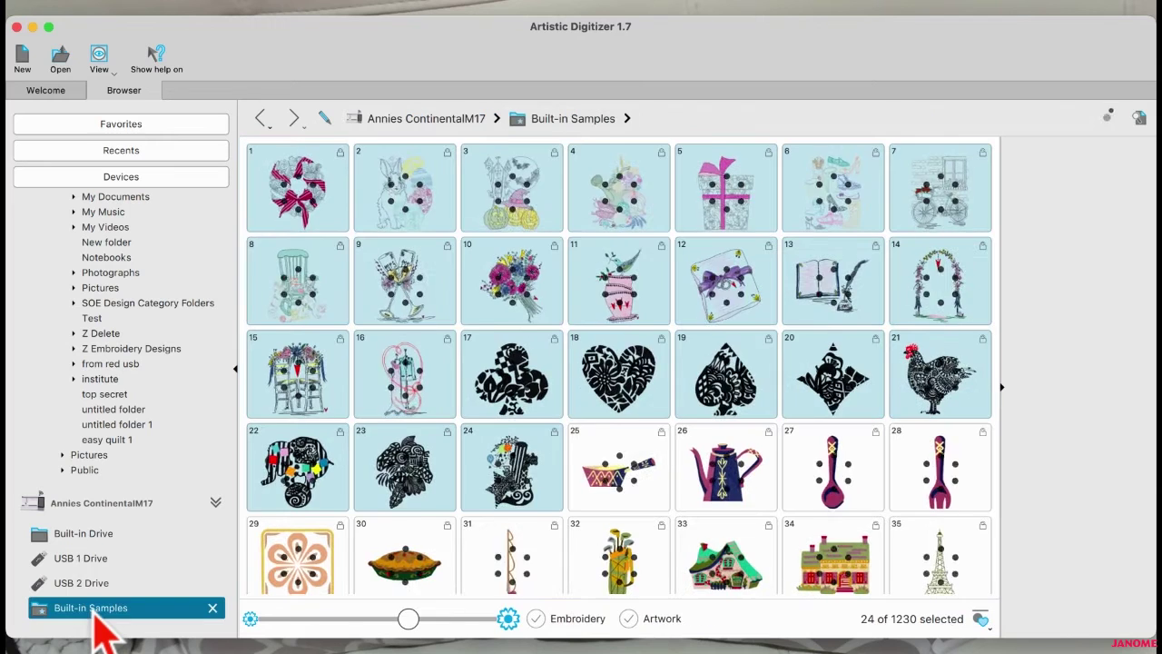
left_click(582, 504)
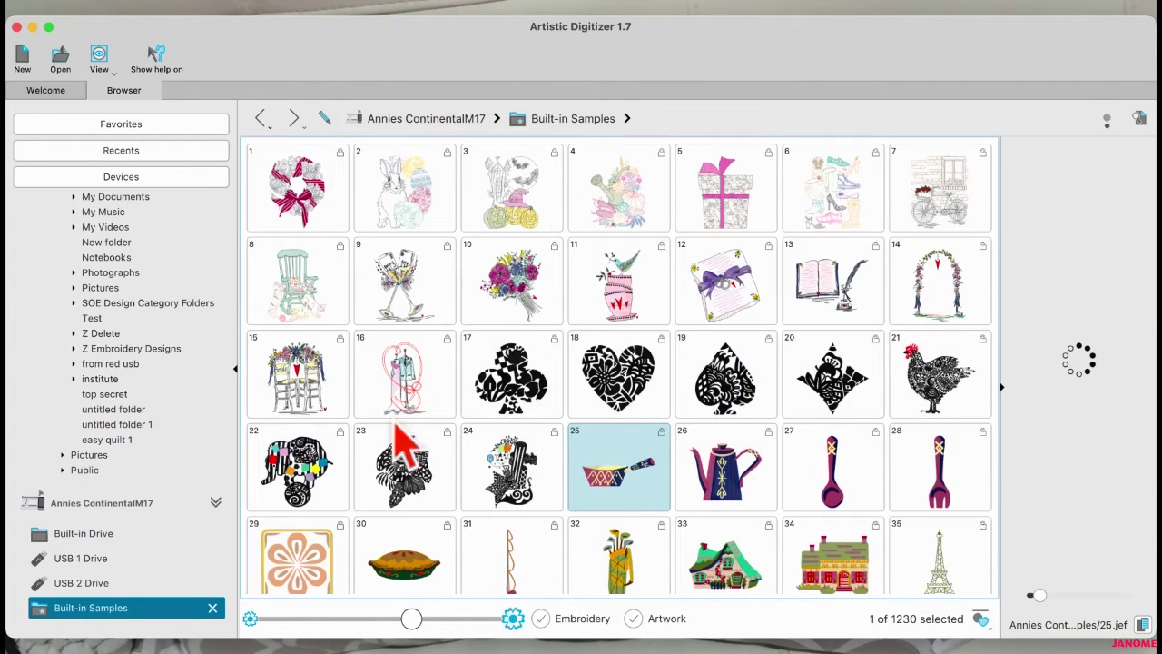
Examine the built-in sample designs to see which ones belong to the designer collection.
scroll(831, 413, "down", 1)
scroll(830, 413, "down", 5)
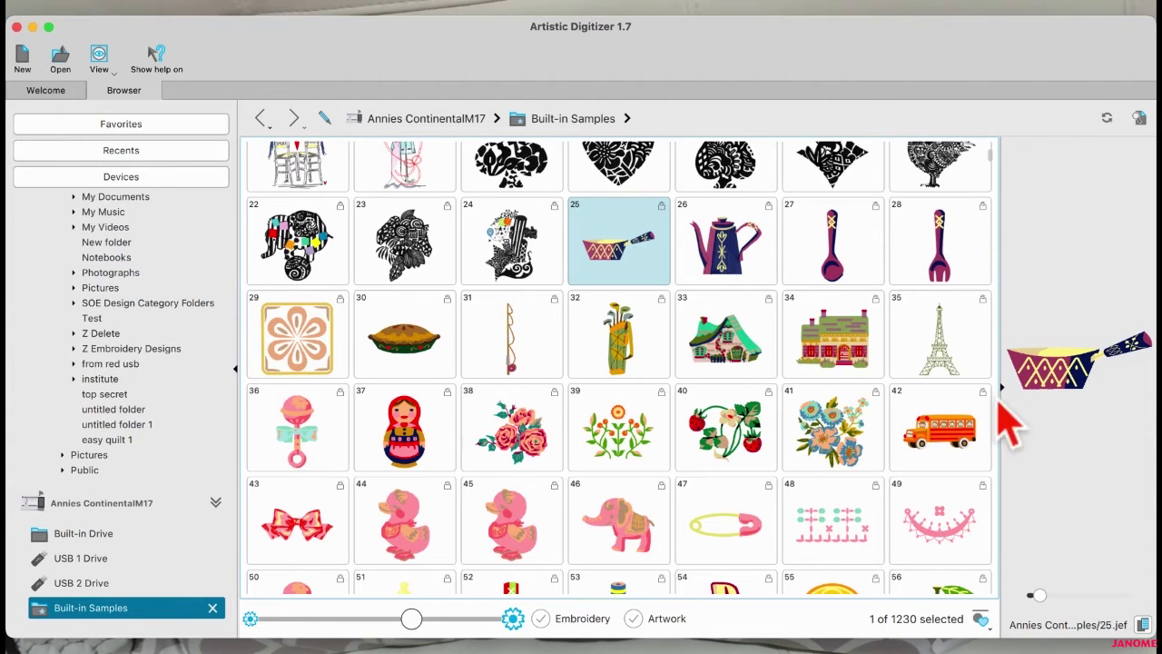
scroll(869, 453, "down", 10)
scroll(781, 518, "down", 8)
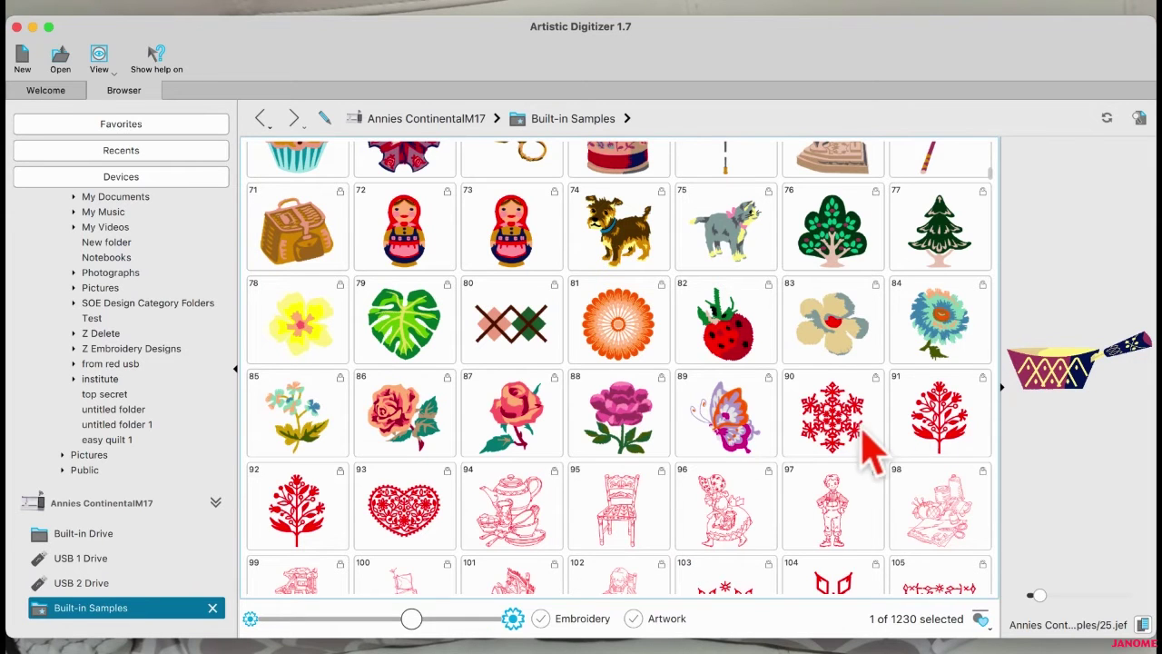
scroll(872, 445, "down", 15)
scroll(763, 372, "down", 6)
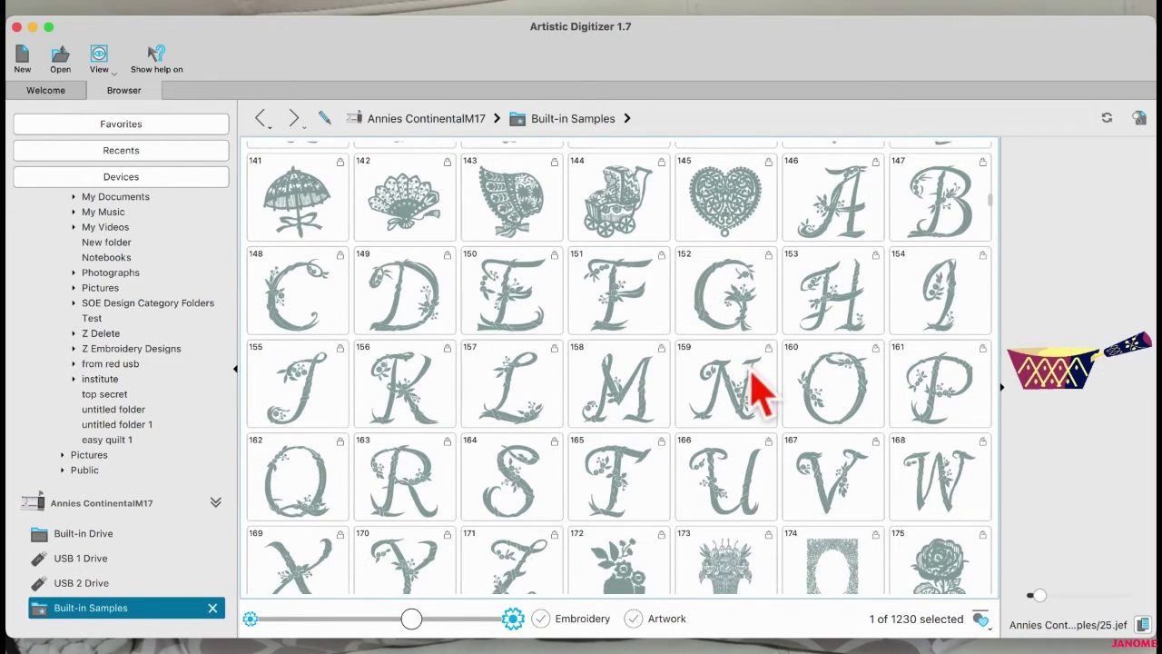
scroll(764, 399, "down", 2)
scroll(765, 400, "up", 12)
scroll(764, 399, "up", 20)
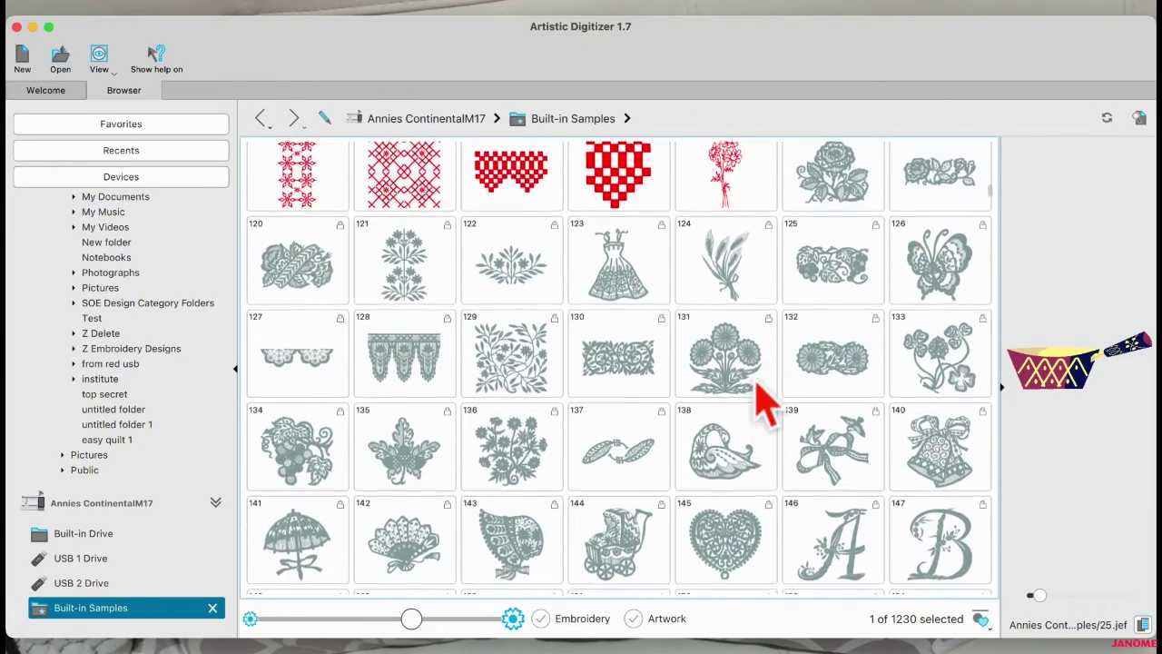
scroll(762, 400, "up", 5)
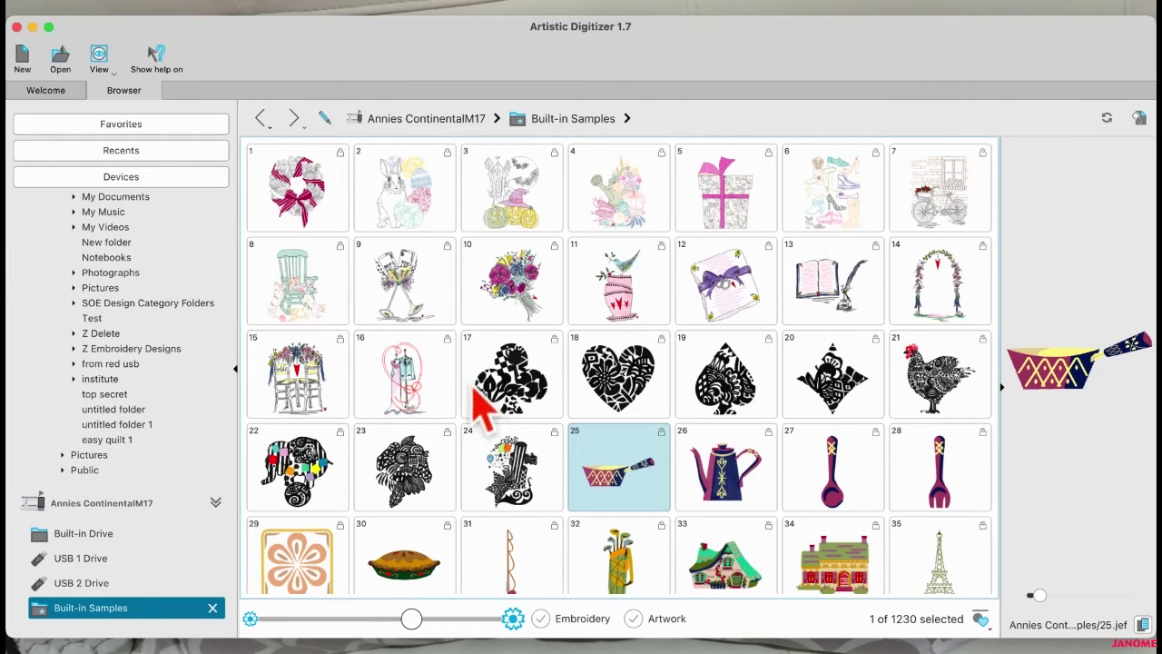
scroll(692, 495, "down", 1)
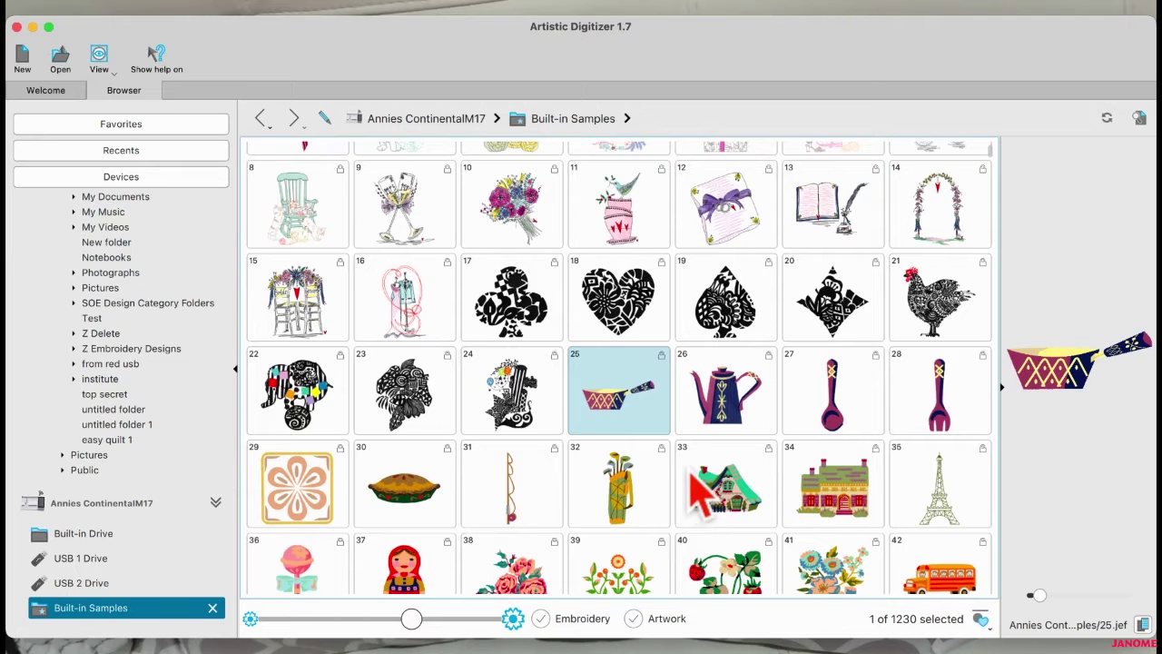
scroll(811, 516, "down", 1)
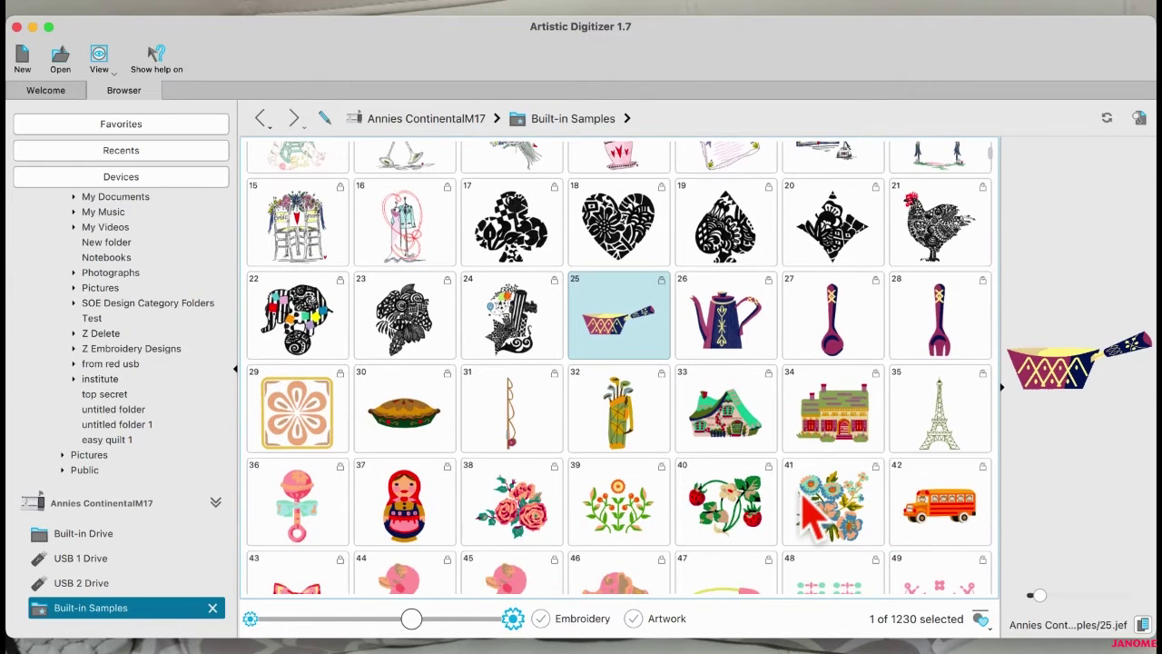
scroll(544, 408, "up", 2)
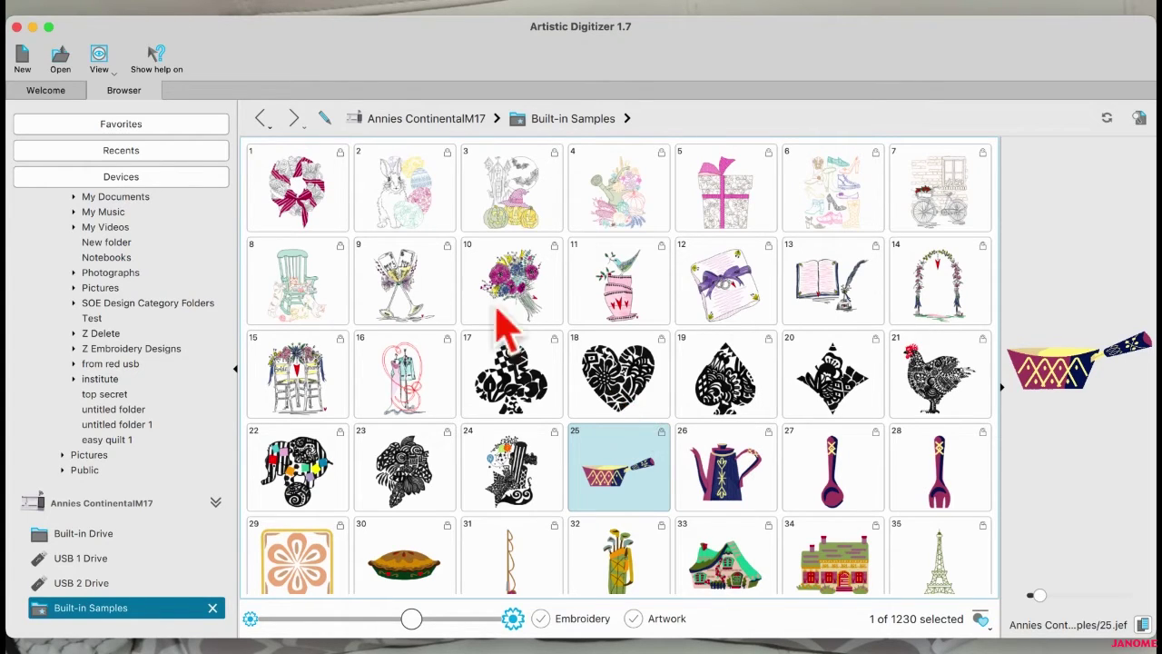
Select built-in sample designs 1 through 24.
left_click(313, 213)
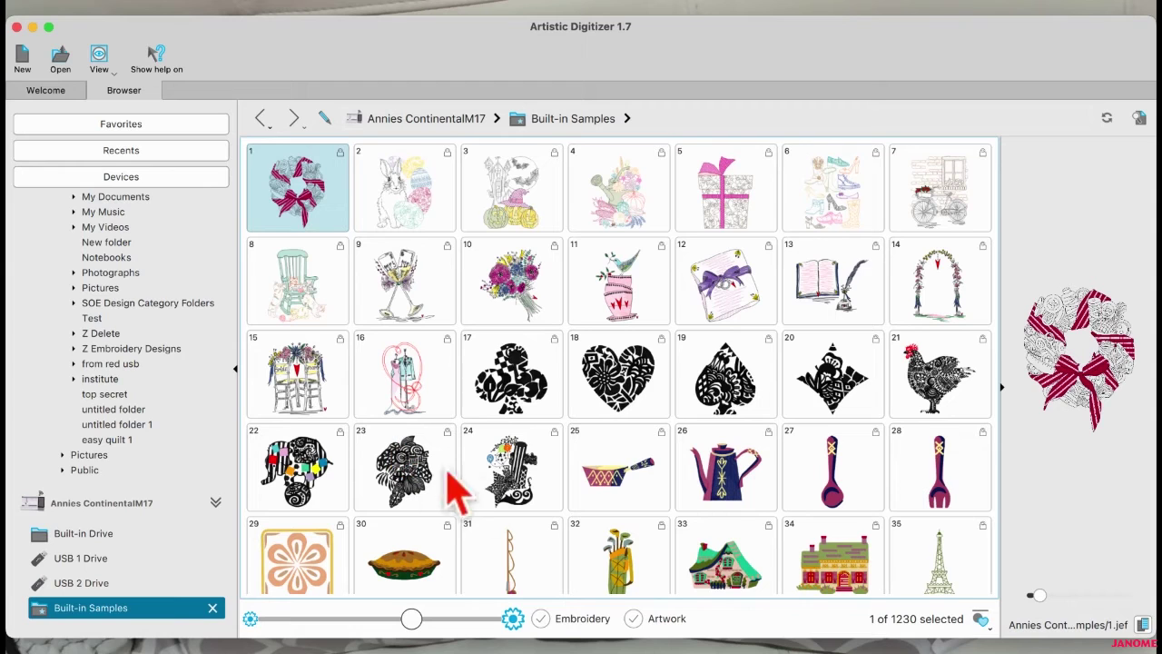
left_click(522, 477, "shift")
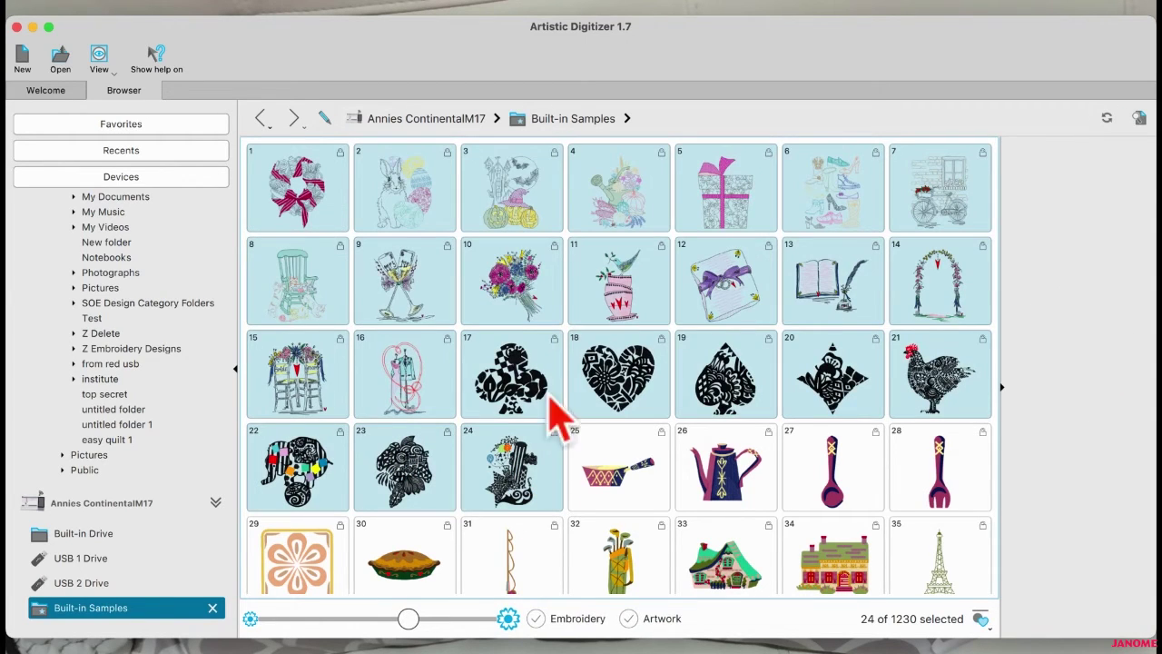
Copy the selected sample designs 1 through 24 and open the Designers Designs folder inside CM 17 Designs.
right_click(517, 289)
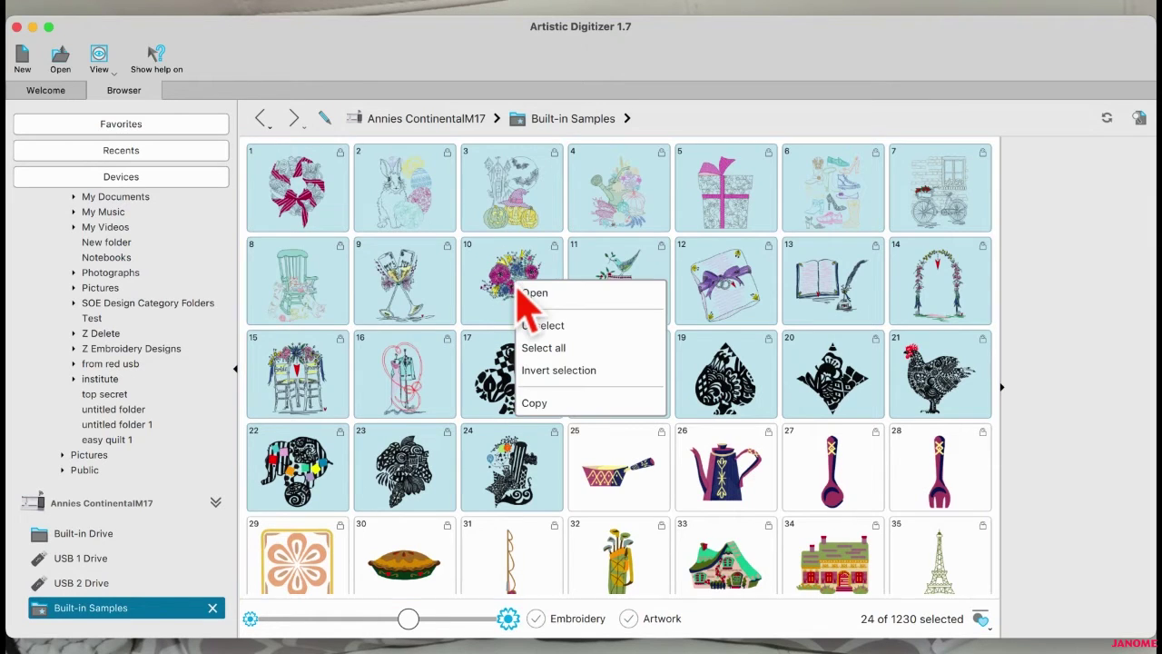
left_click(572, 403)
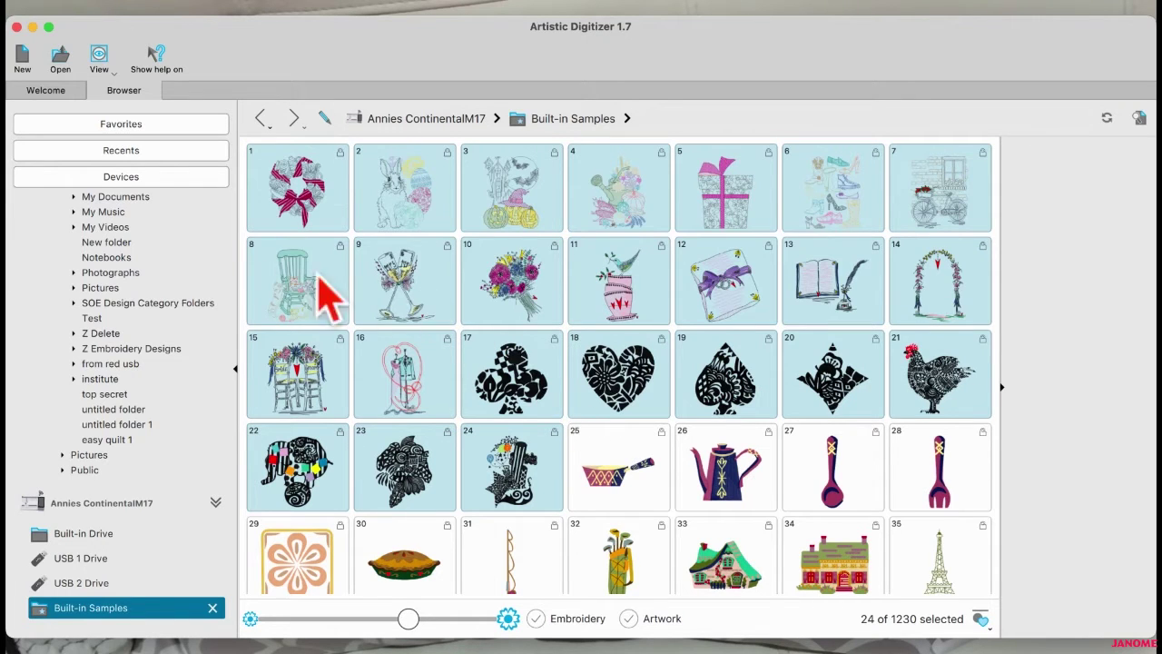
left_click(132, 125)
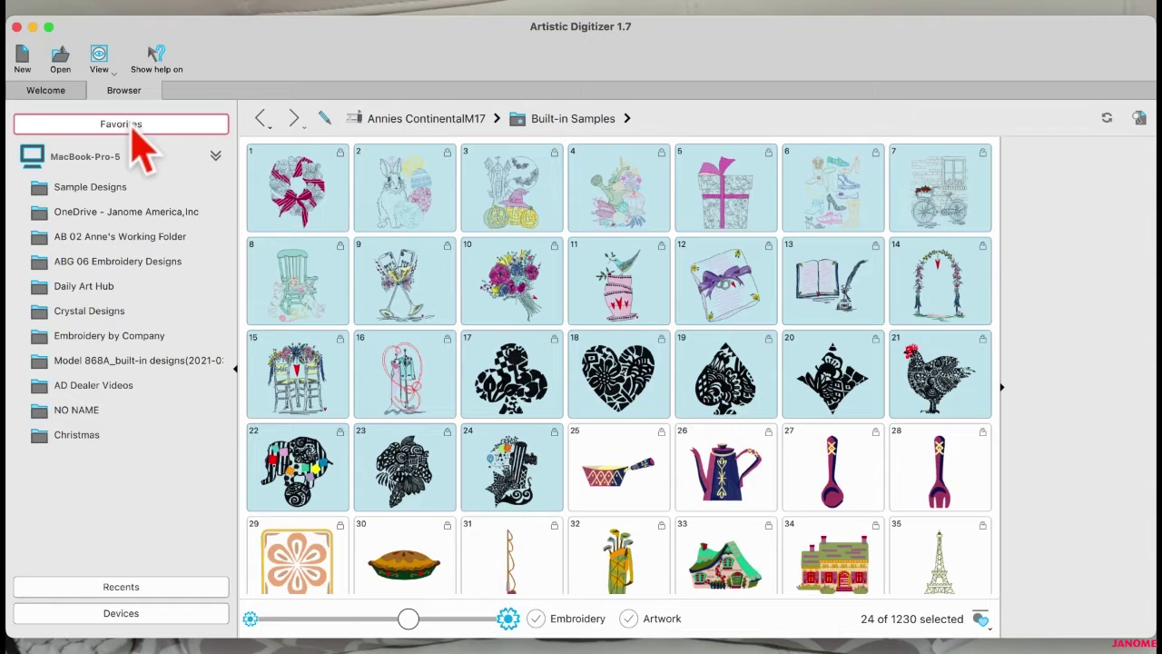
left_click(100, 269)
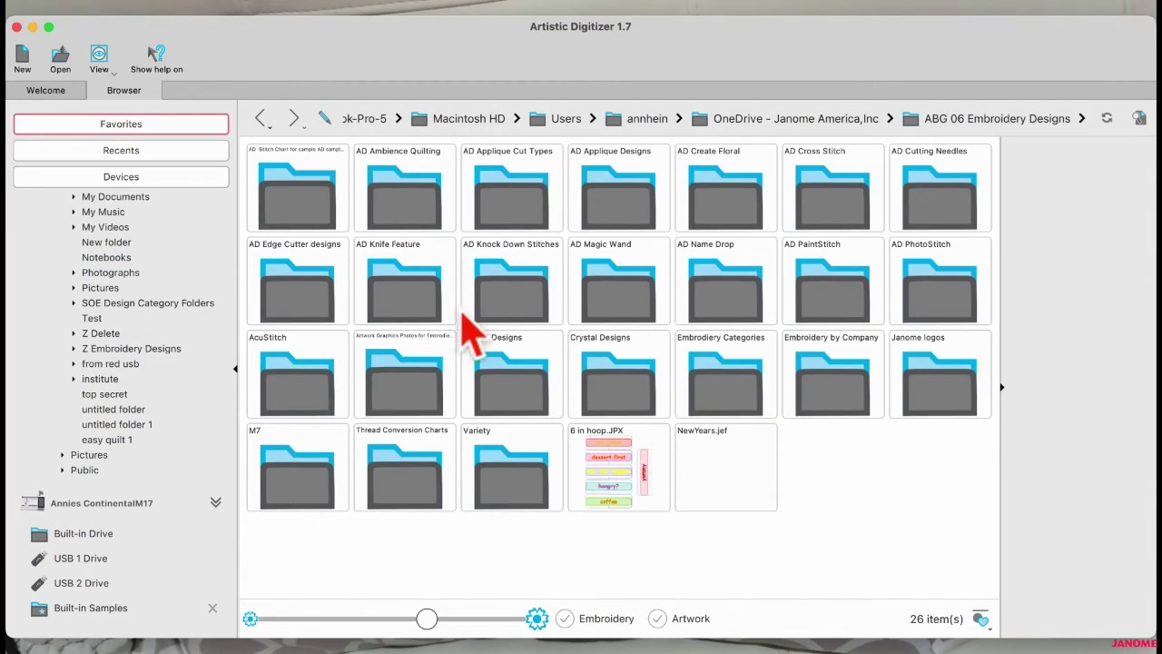
double_click(513, 390)
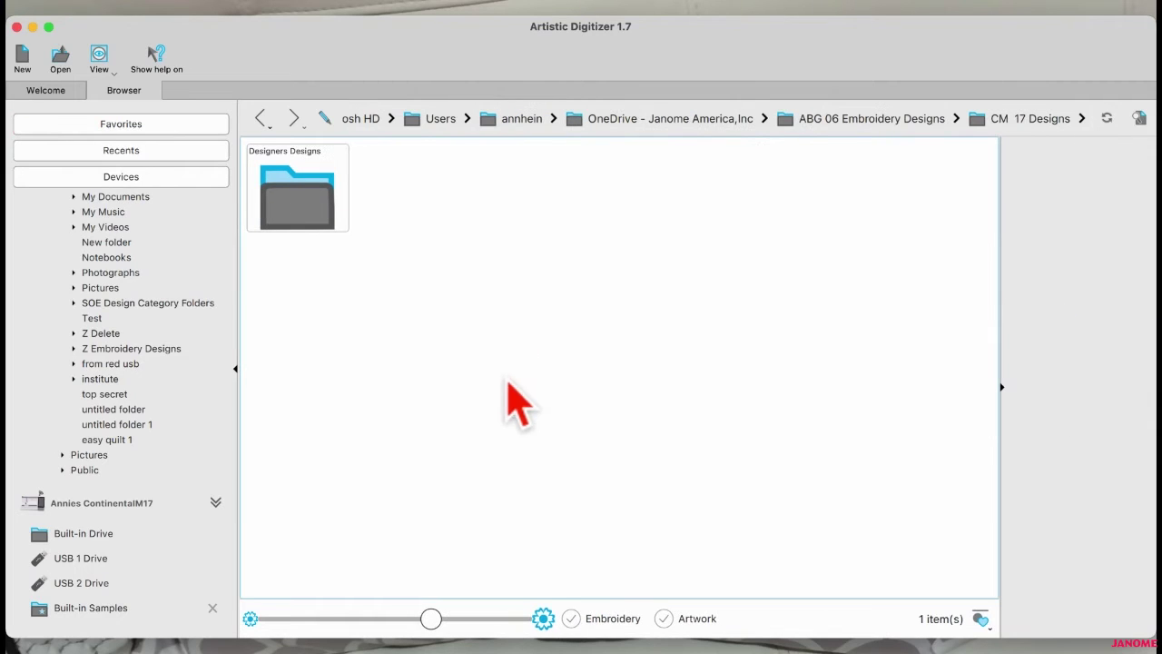
double_click(282, 193)
Paste the 24 copied designs into the Designers Designs folder, approve the copy, and clear the selection.
right_click(430, 282)
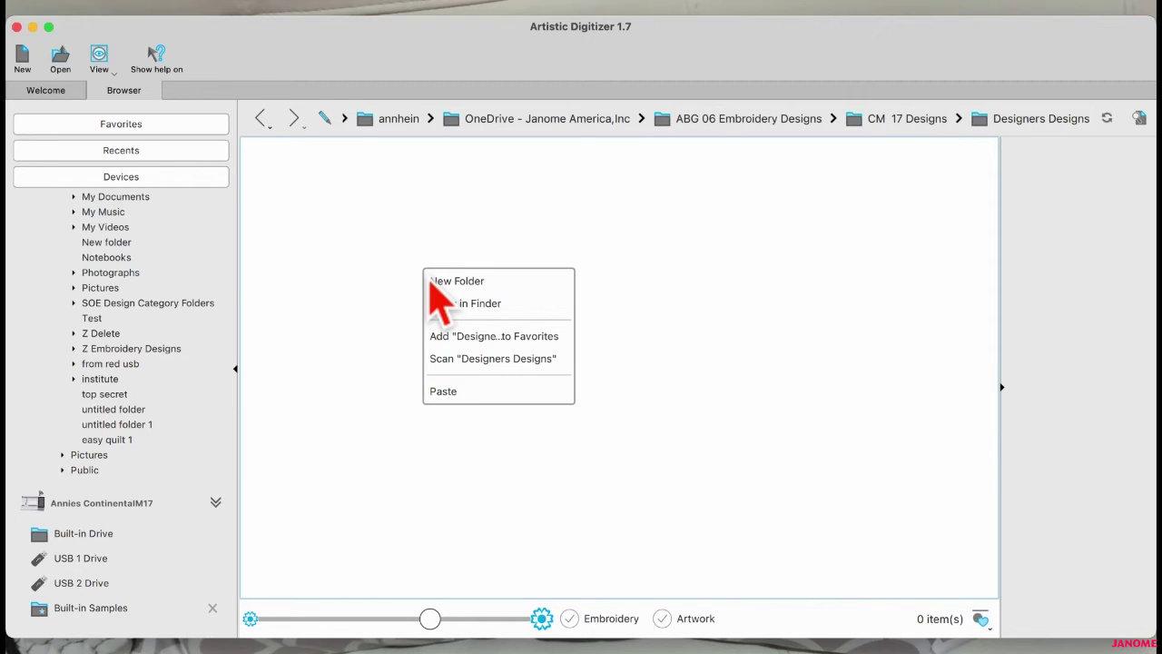
left_click(452, 392)
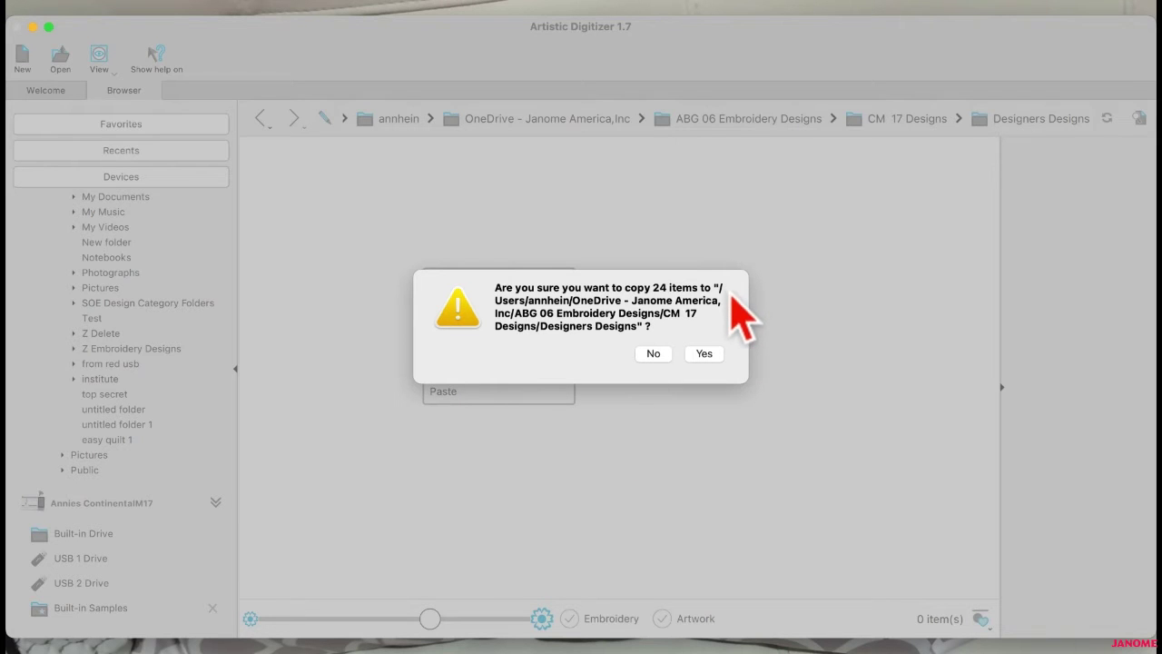
left_click(705, 353)
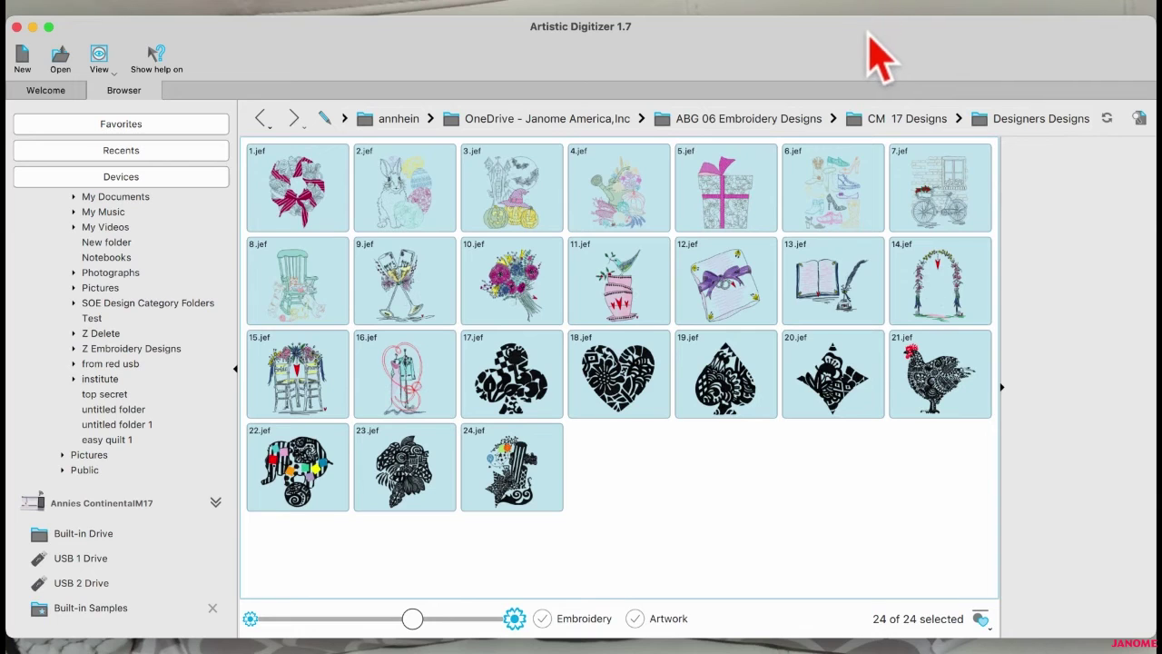
left_click(637, 470)
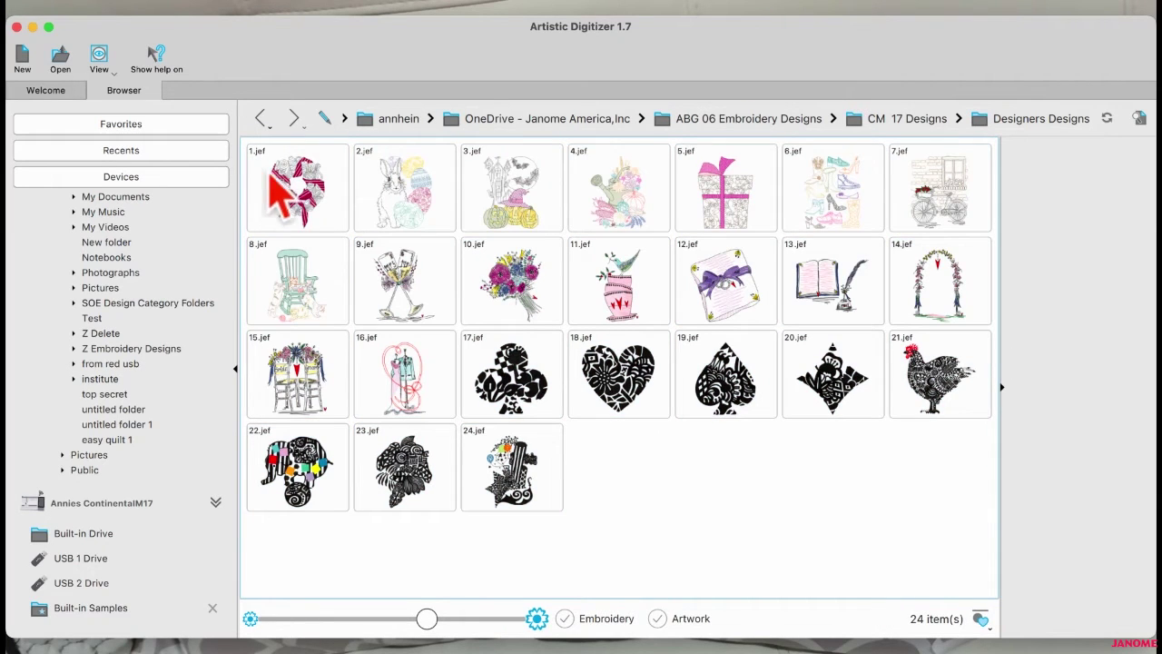
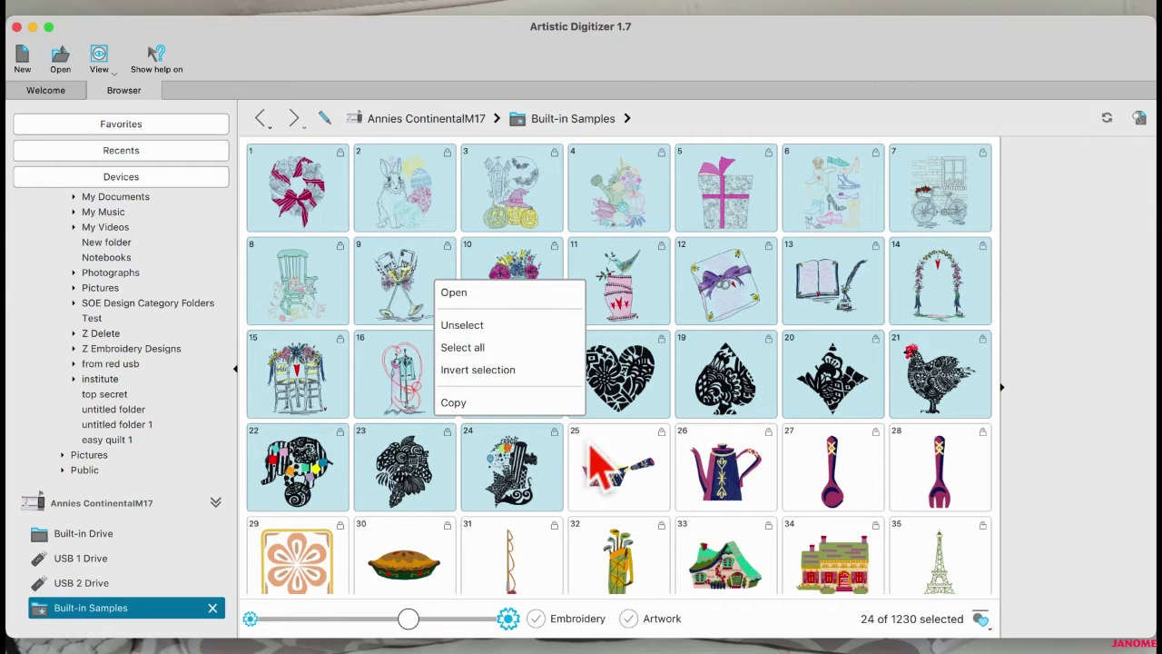
Select built-in sample designs 1 through 5 and copy them.
left_click(284, 183)
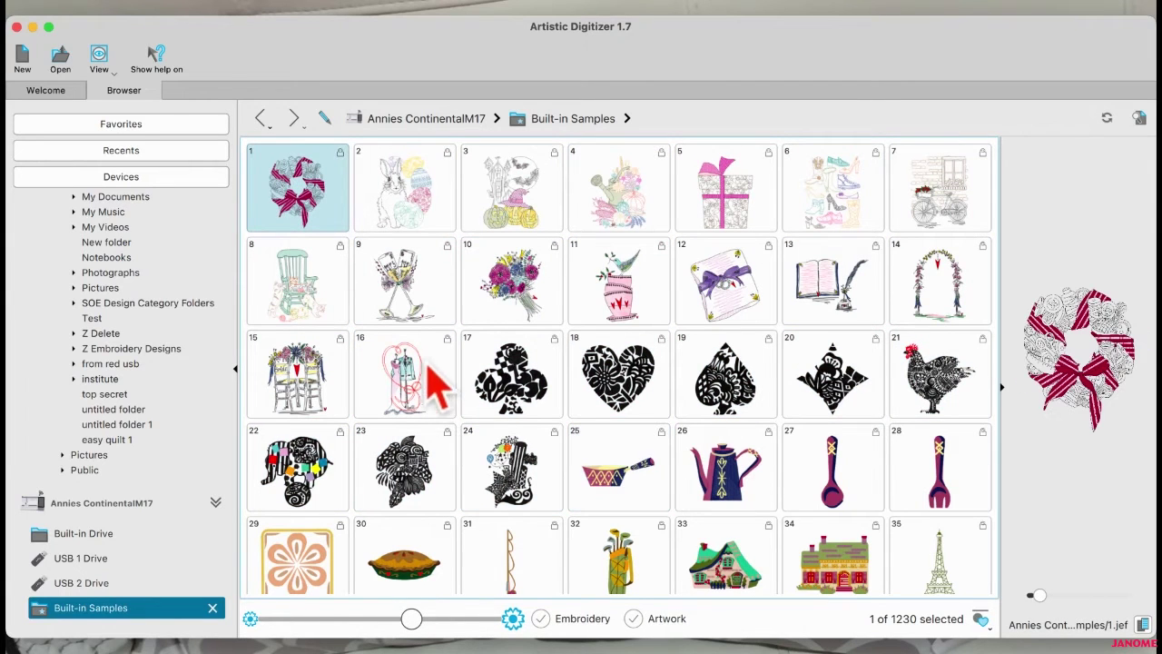
left_click(737, 207, "shift")
right_click(735, 205)
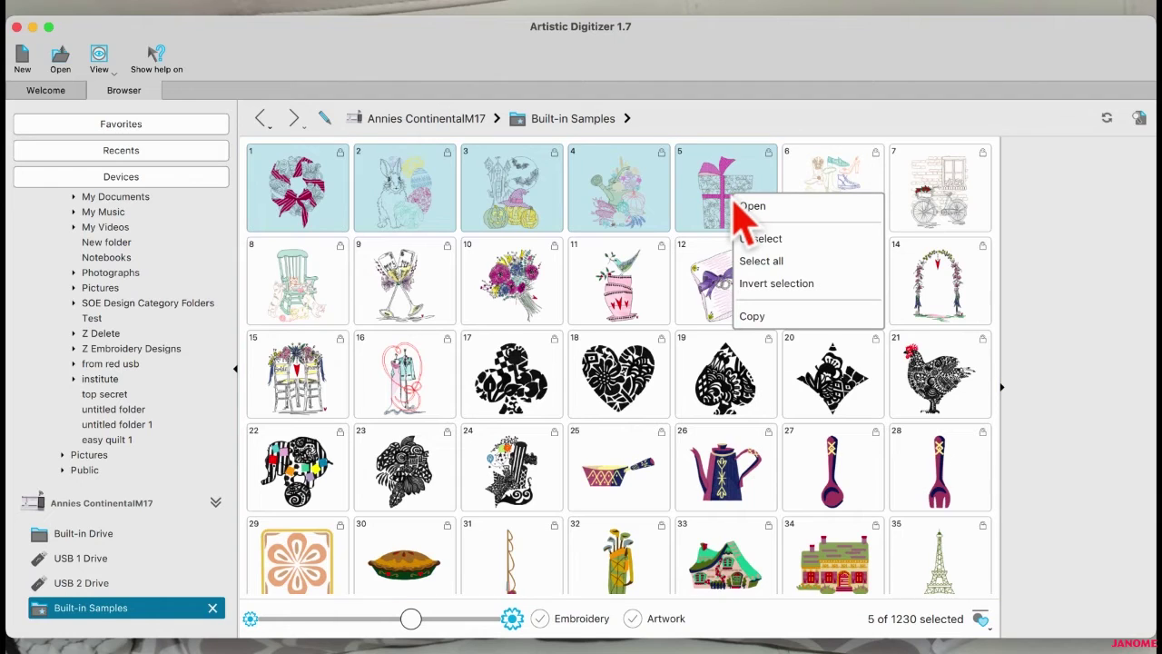
left_click(768, 318)
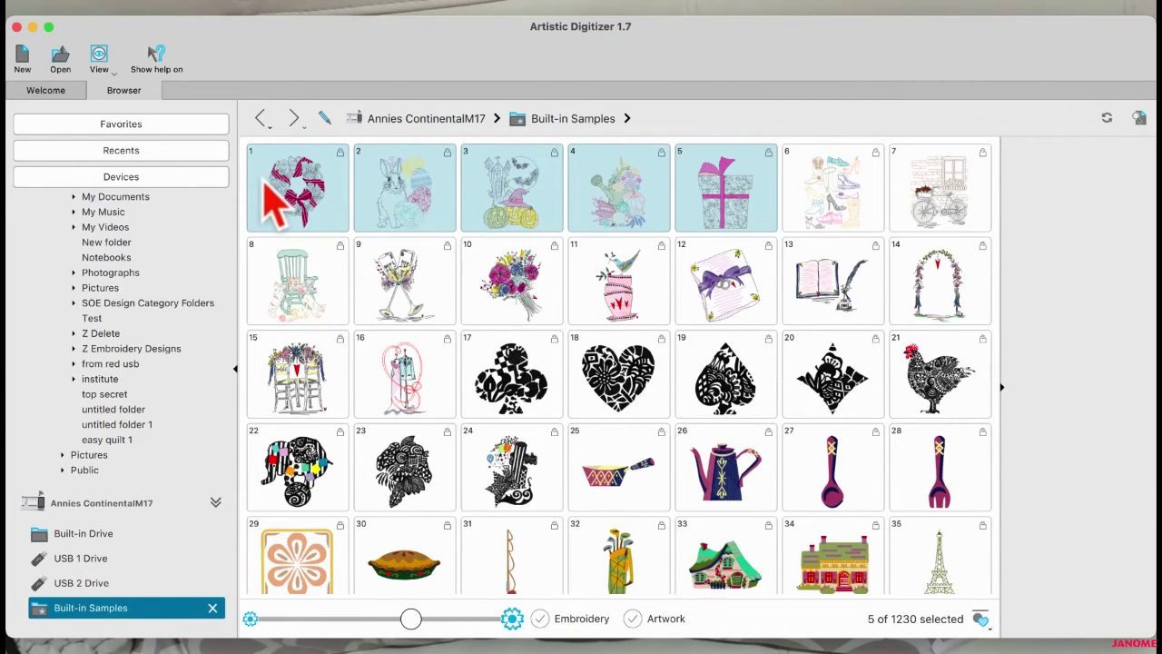
Open the five selected sample designs for editing, each in its own document.
right_click(564, 208)
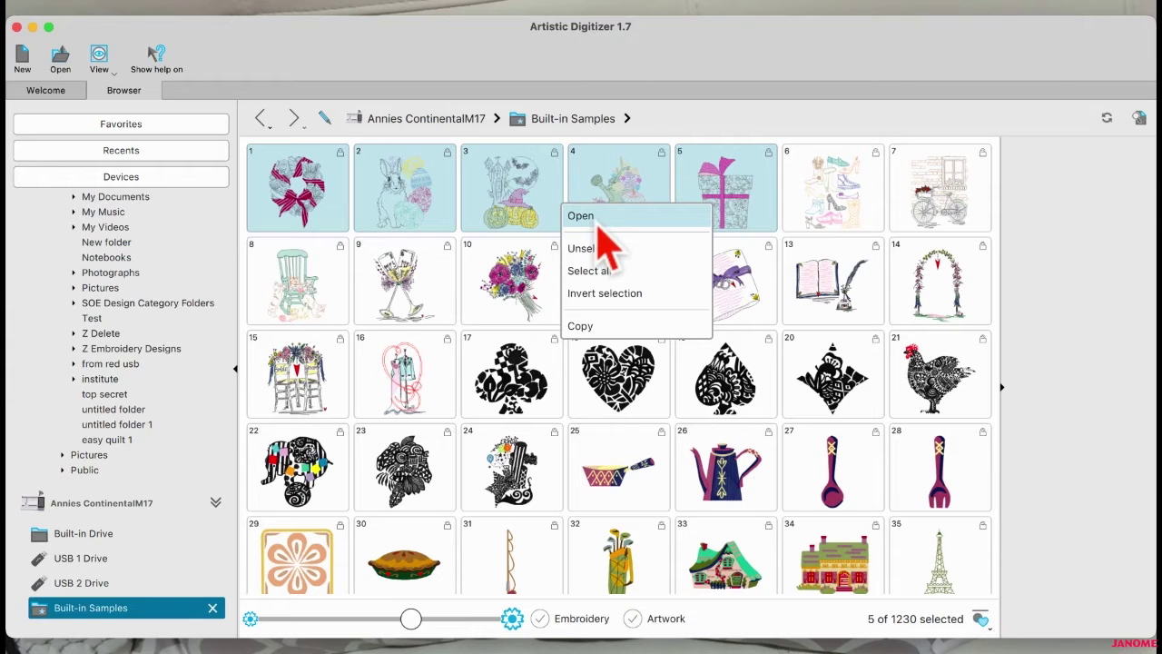
left_click(581, 216)
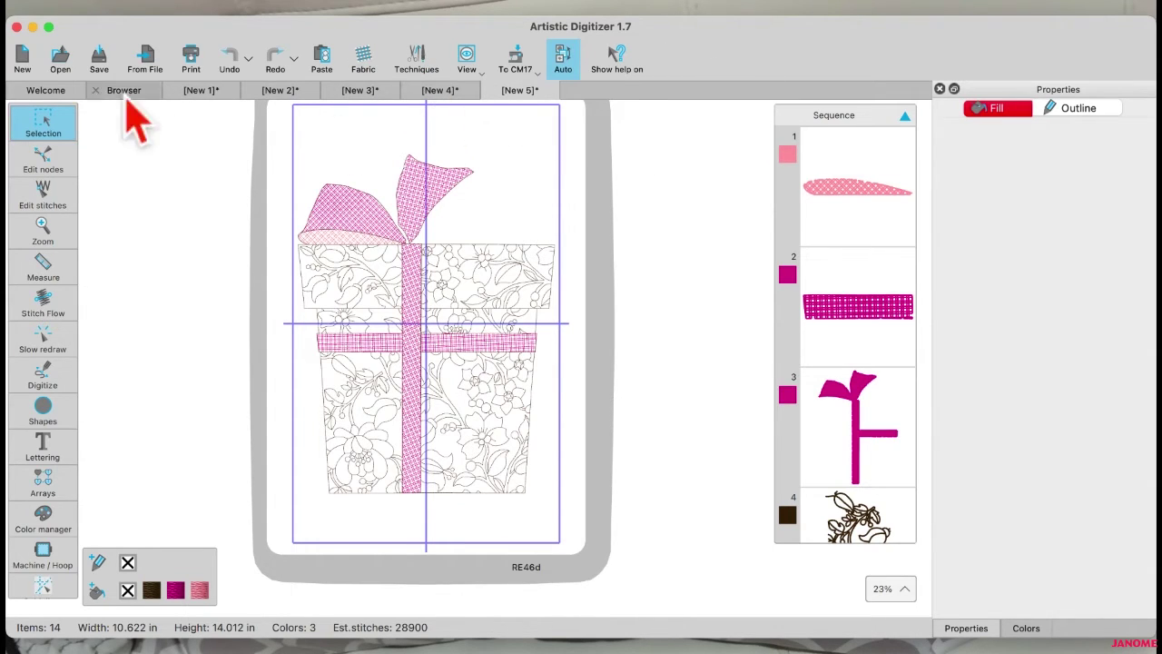
Paste the five copied designs into a new document and move the gift box, watering can and Halloween designs off the hoop.
left_click(23, 62)
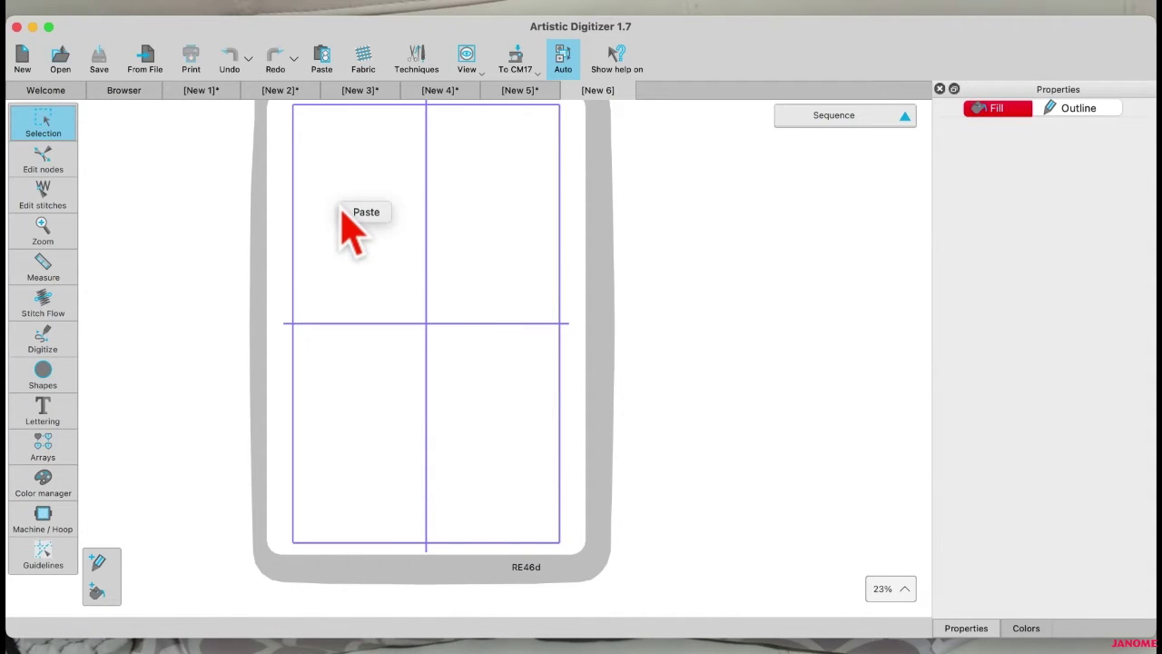
left_click(370, 216)
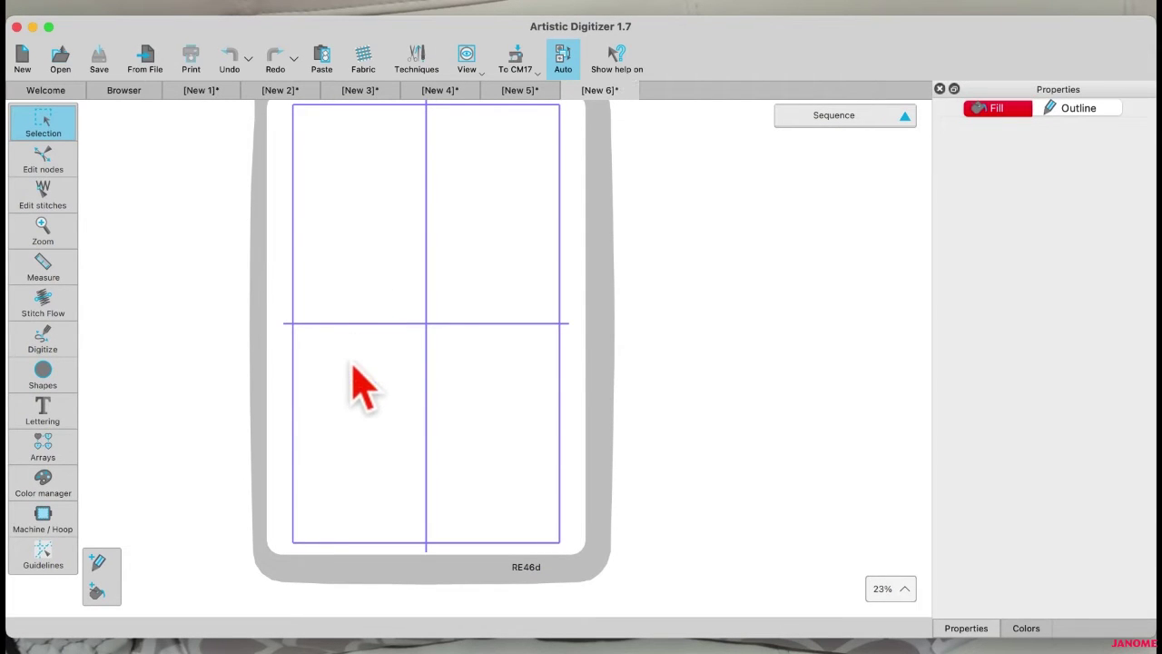
left_click_drag(398, 302, 39, 285)
left_click_drag(445, 327, 812, 323)
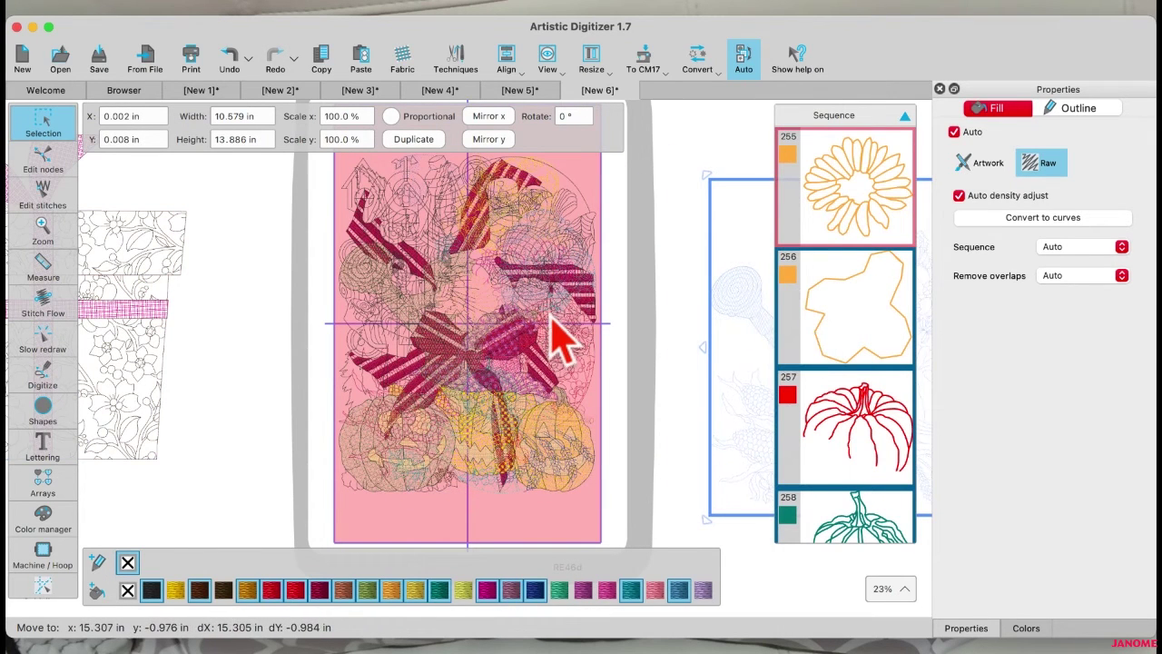
left_click_drag(534, 320, 161, 602)
Try to move the wreath and the rabbit designs out of the hoop toward its lower right.
left_click_drag(470, 305, 773, 631)
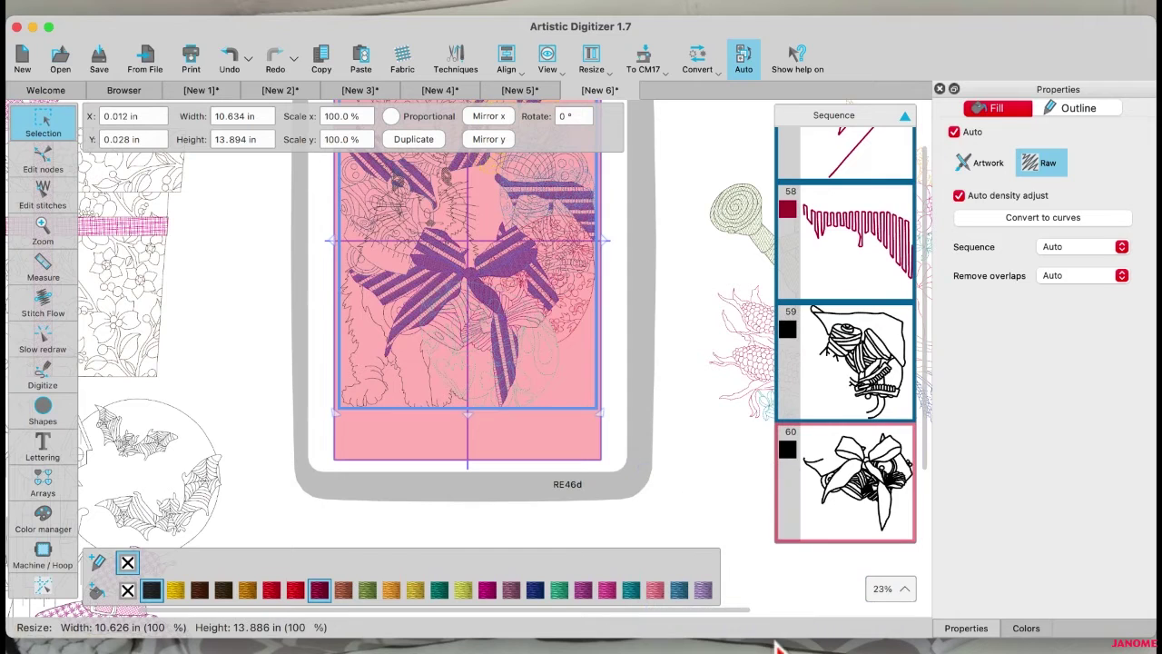
scroll(499, 299, "up", 1)
scroll(509, 313, "down", 3)
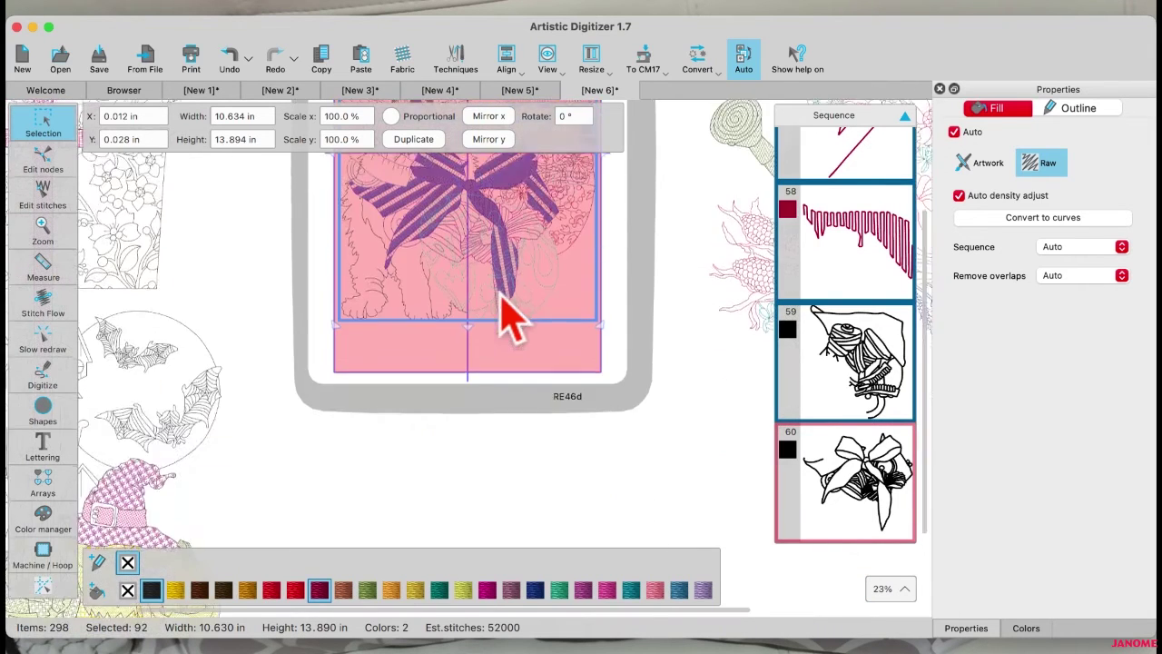
scroll(511, 312, "up", 5)
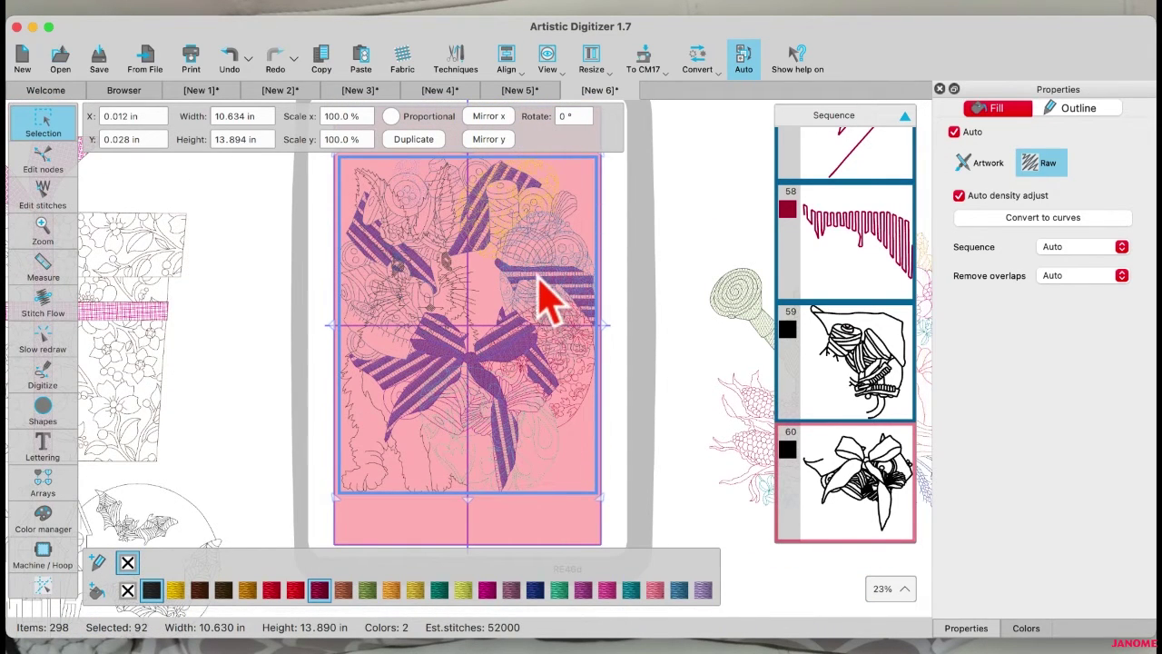
left_click(474, 267)
left_click_drag(454, 246, 657, 482)
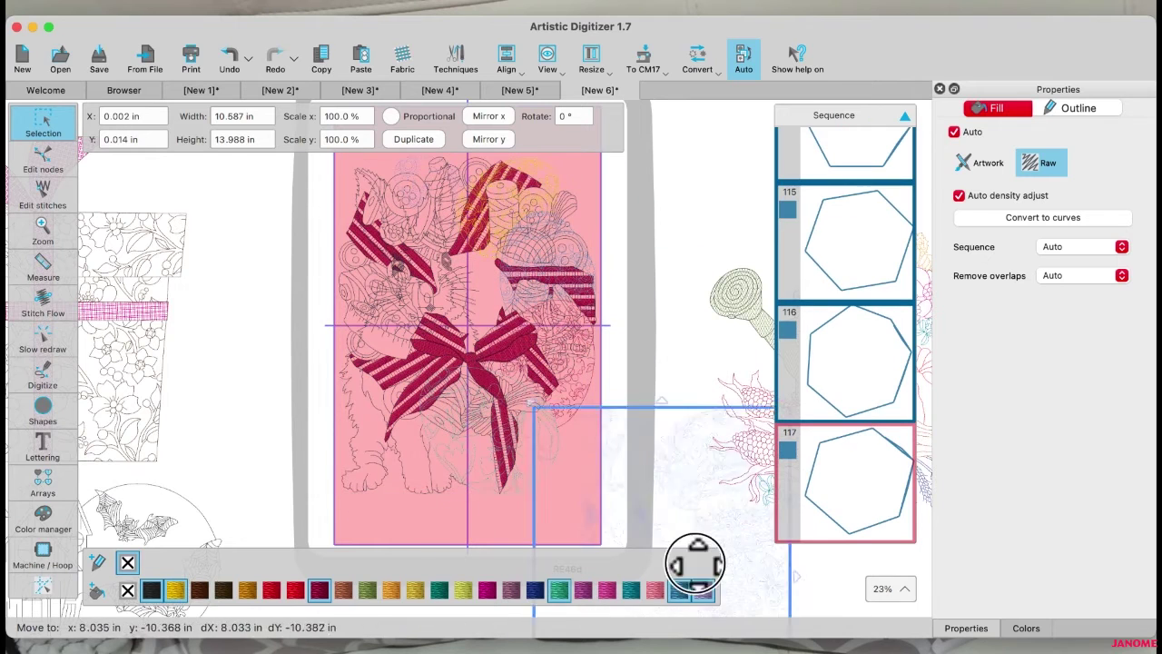
Move the rabbit design above and left of the hoop, leaving only the wreath inside, and review the whole layout.
scroll(467, 317, "down", 1)
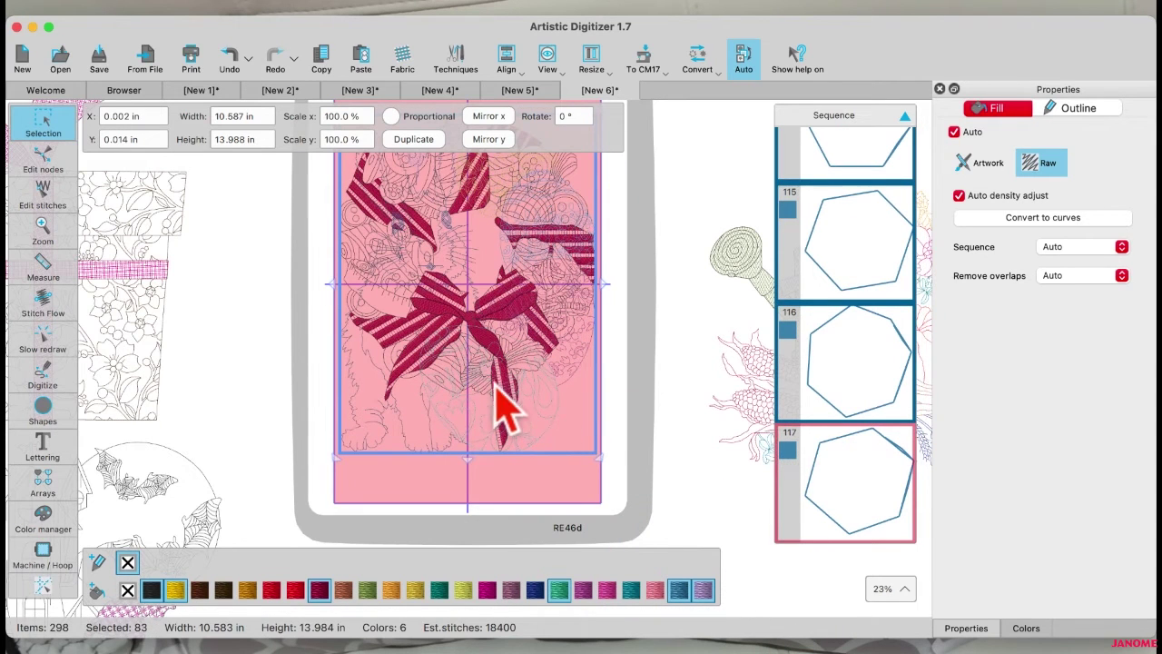
scroll(491, 376, "up", 1)
scroll(468, 427, "up", 4)
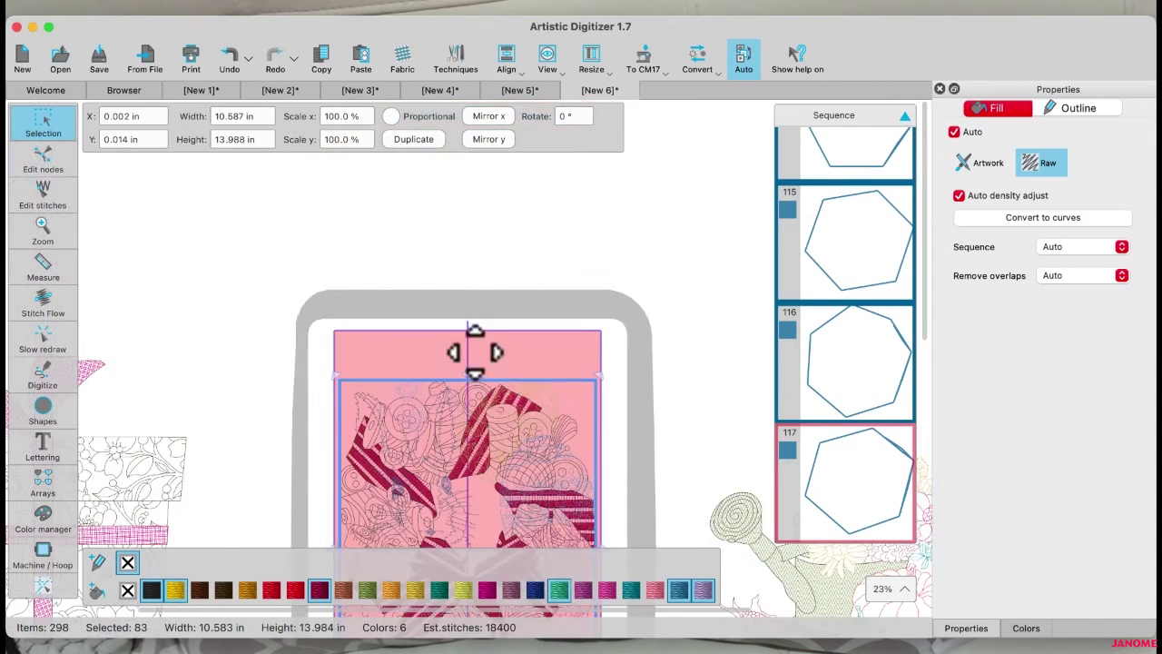
left_click_drag(467, 469, 228, 234)
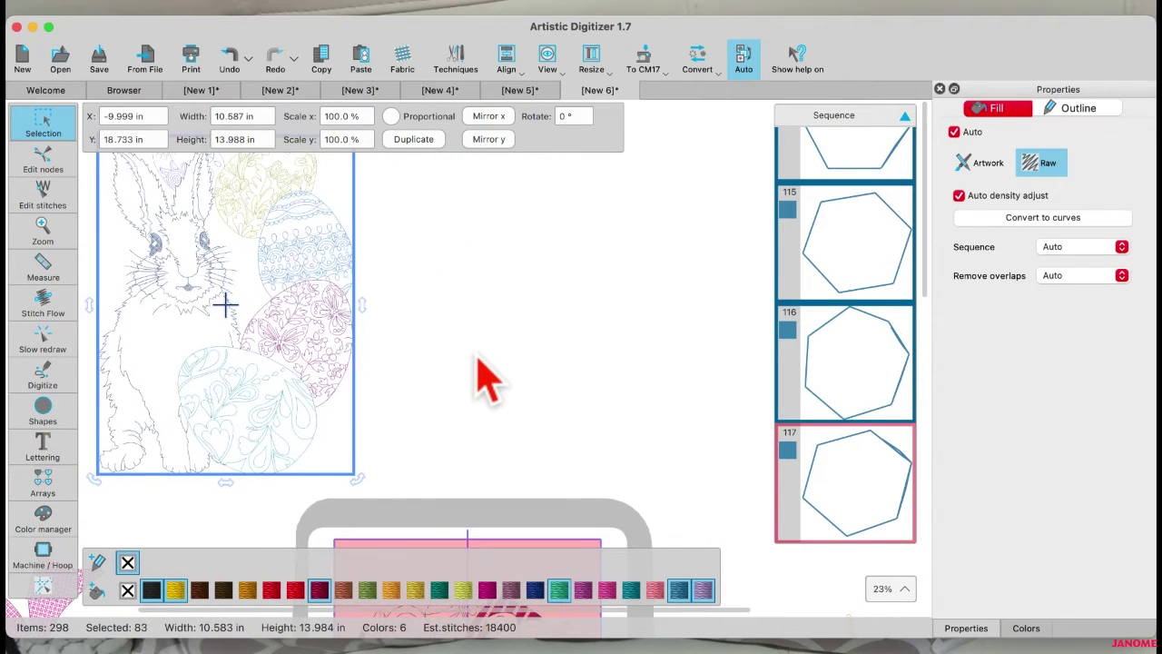
scroll(477, 370, "down", 10)
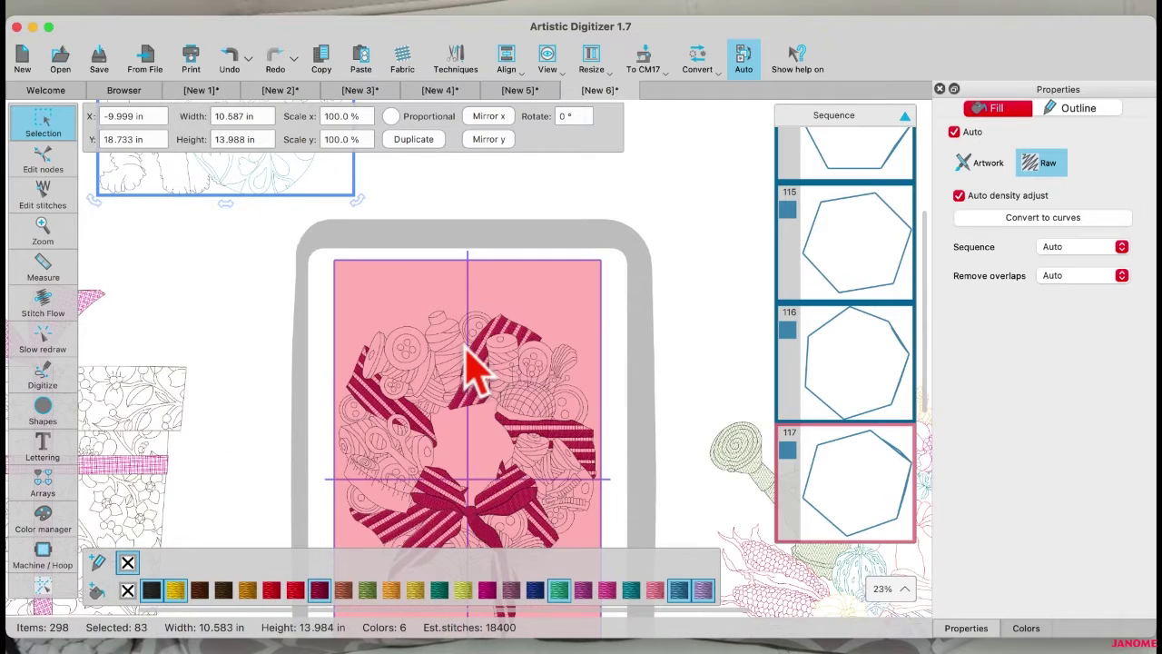
scroll(400, 392, "down", 5)
scroll(405, 413, "down", 2)
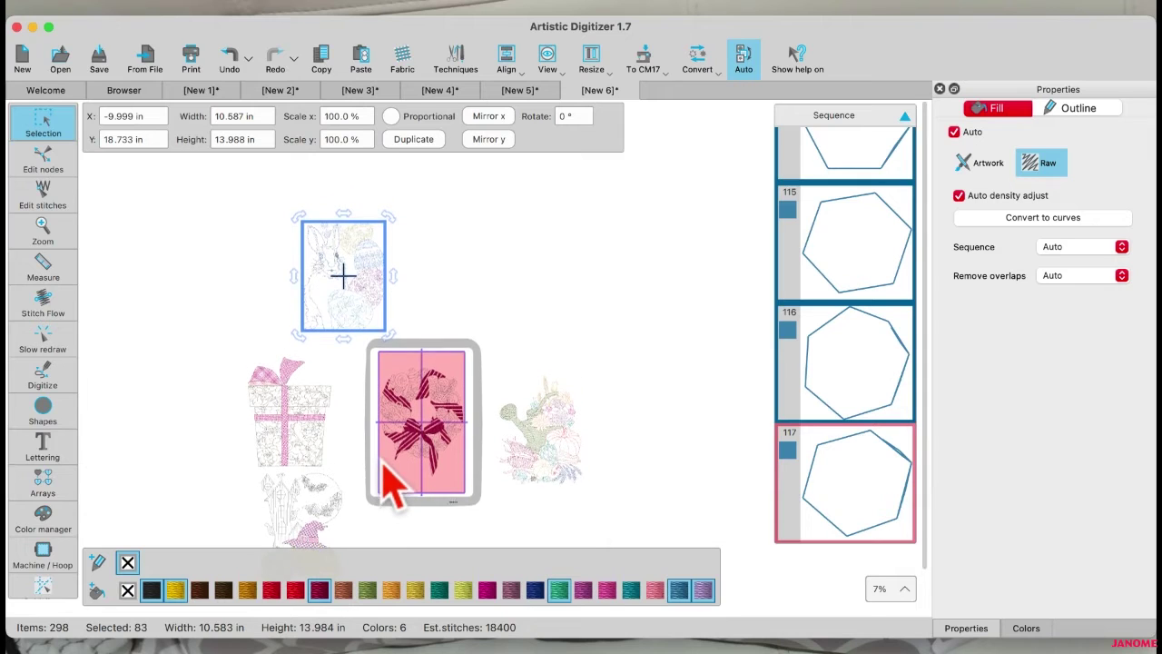
scroll(384, 463, "down", 5)
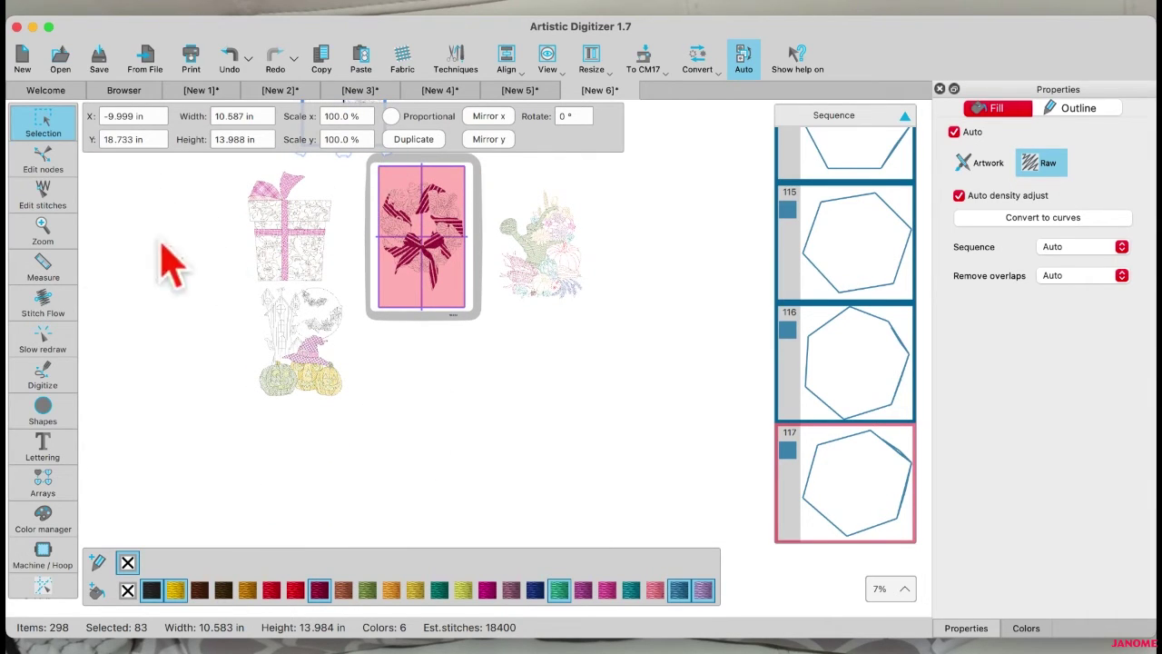
Close all six open design documents, New 6 down to New 1, without saving their changes.
left_click(569, 91)
left_click(532, 349)
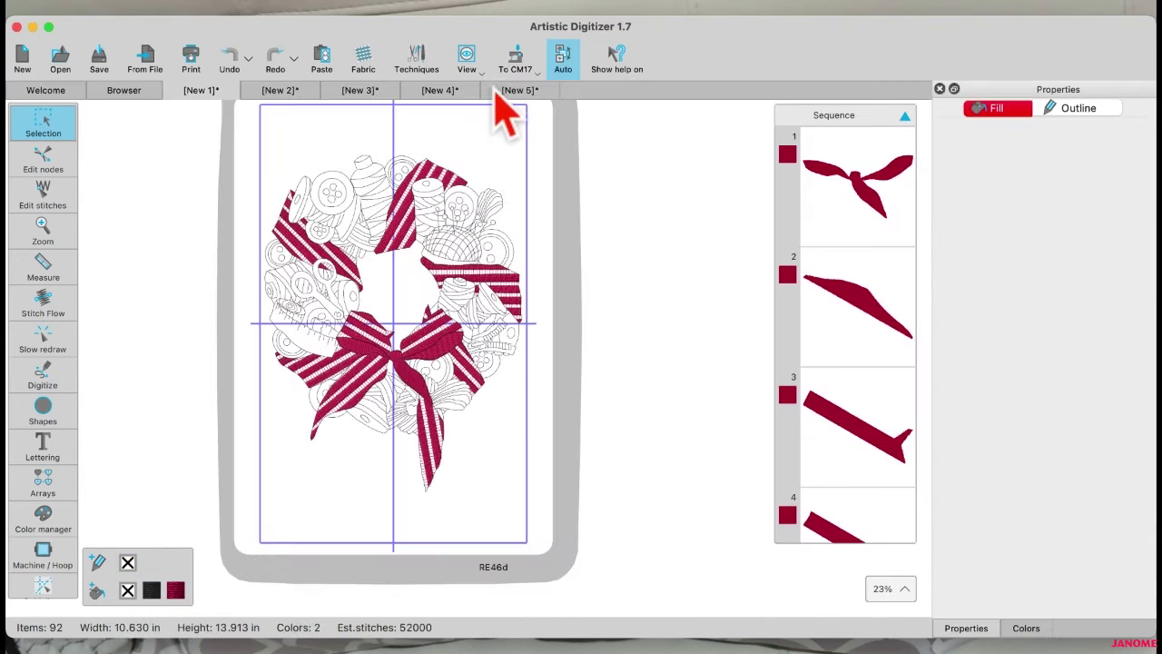
left_click(489, 90)
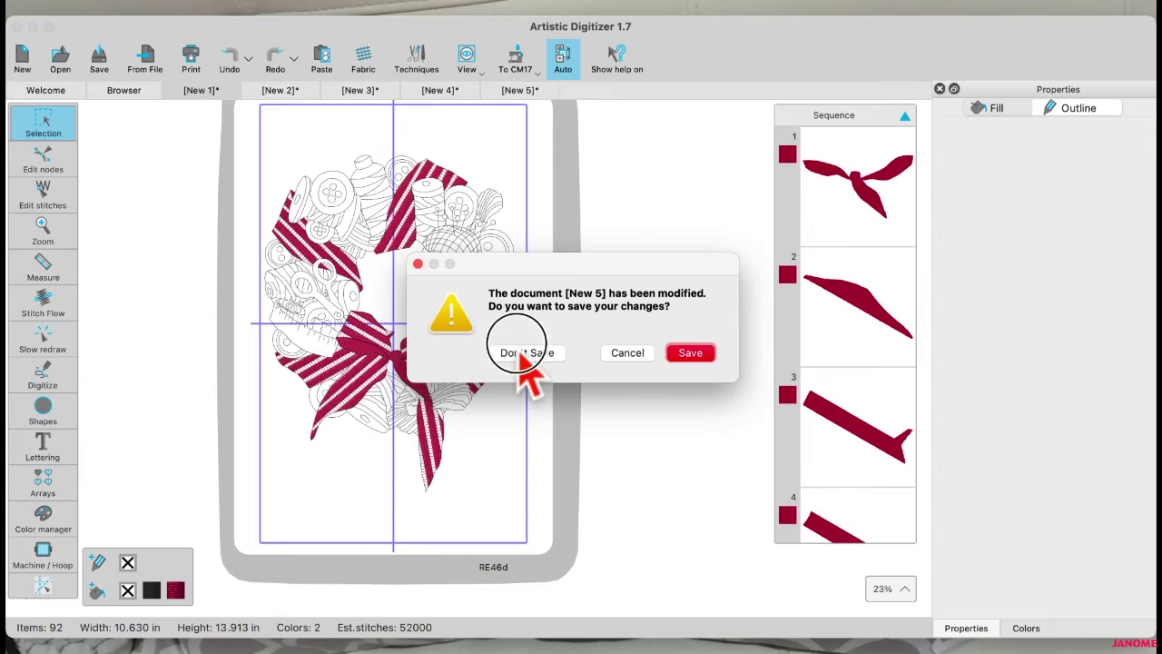
left_click(516, 356)
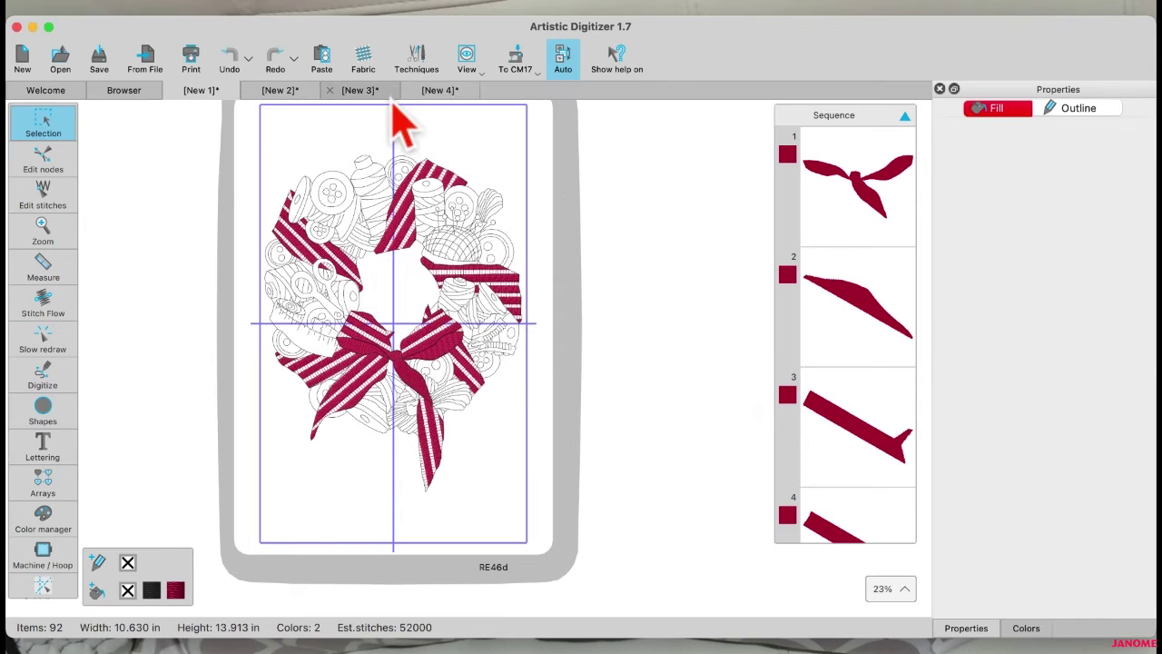
left_click(409, 90)
left_click(529, 353)
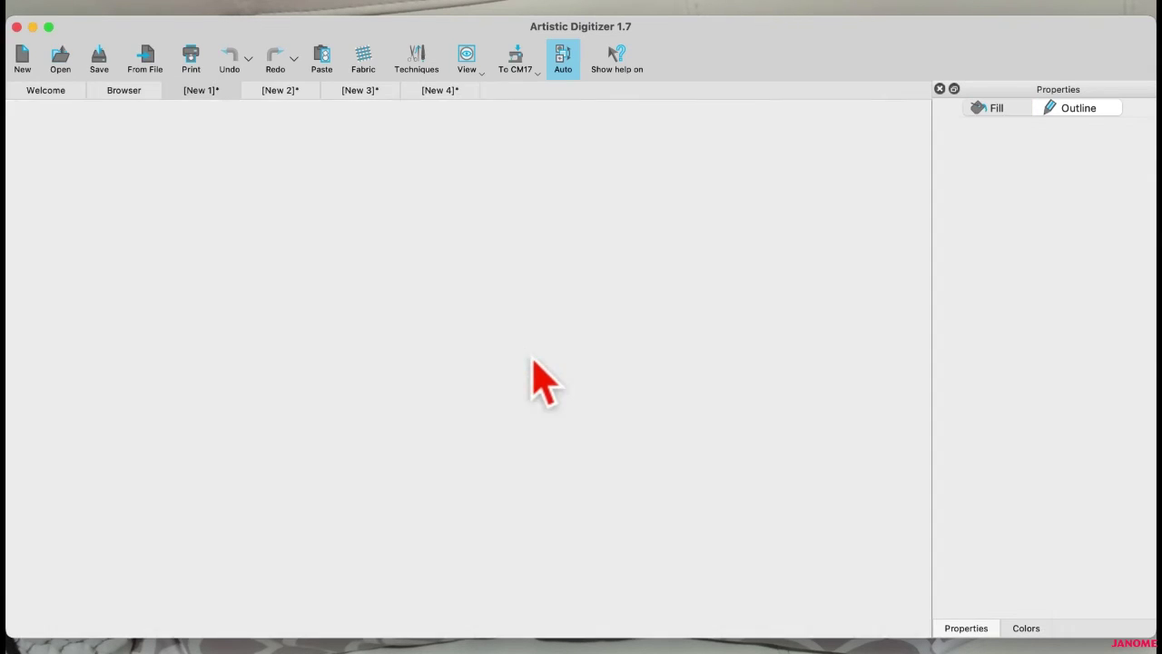
left_click(330, 90)
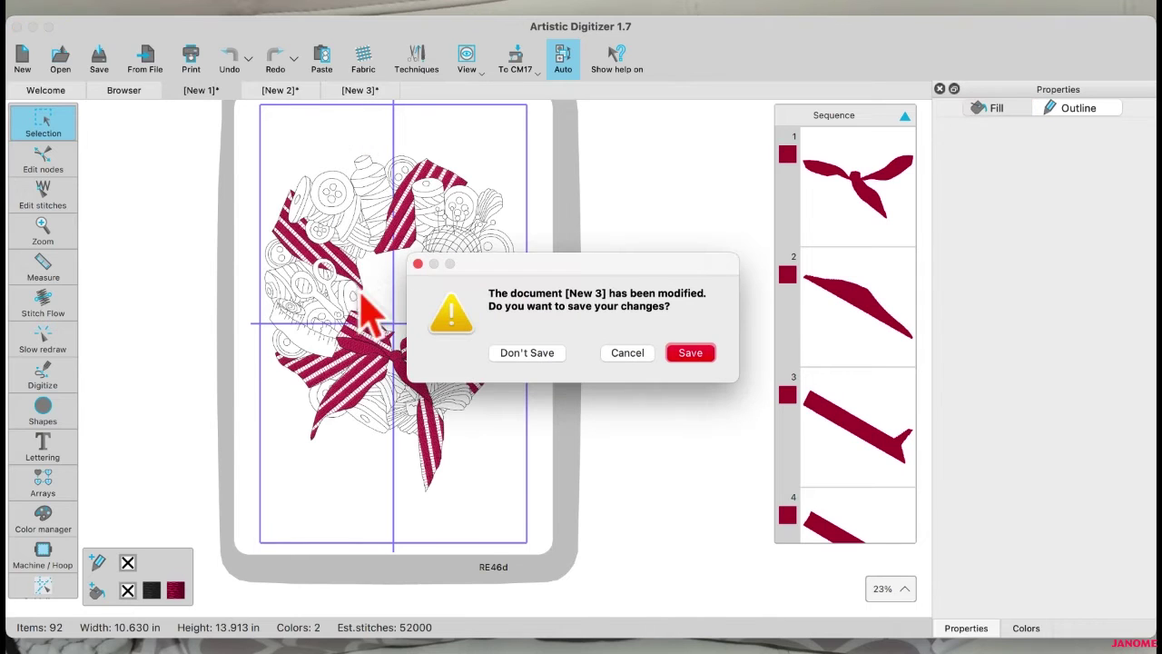
left_click(533, 359)
left_click(251, 90)
left_click(543, 353)
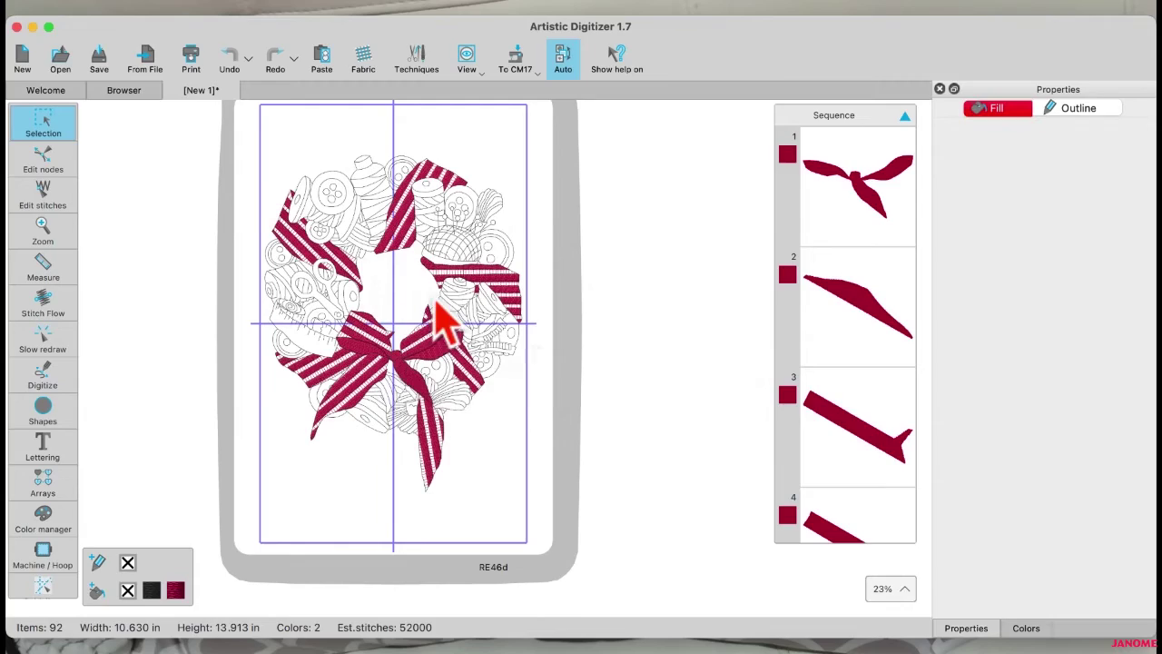
left_click(172, 90)
left_click(518, 354)
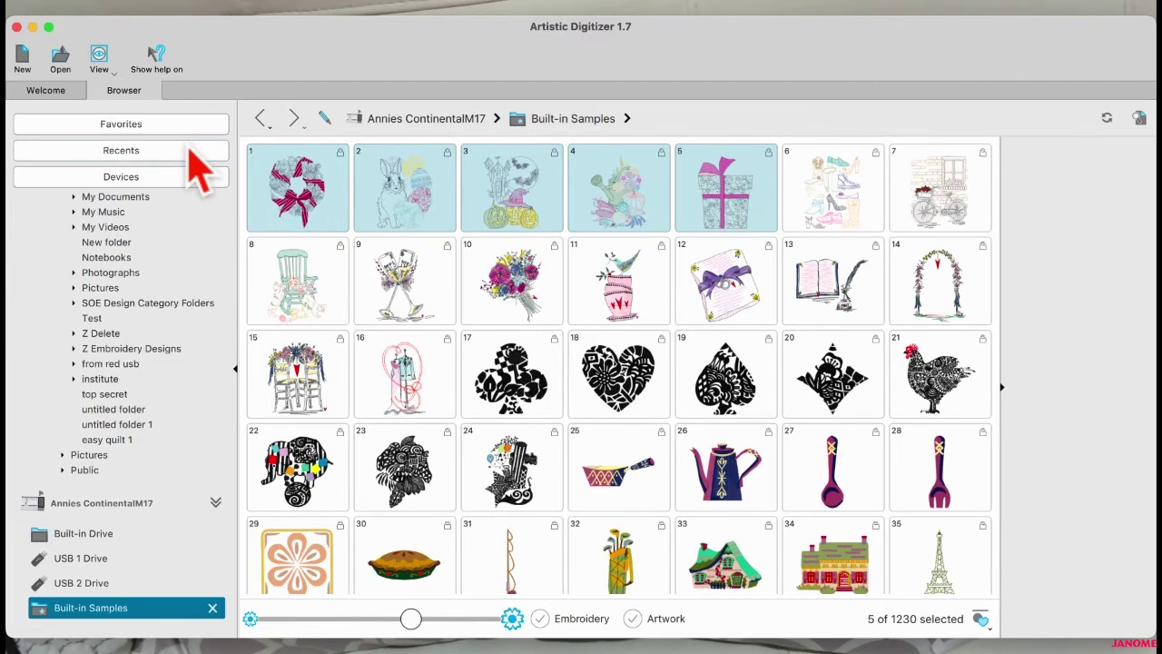
Browse from the favorite ABG 06 Embroidery Designs through CM 17 Designs to the Designers Designs folder and open the champagne glasses design 9.jef.
left_click(195, 127)
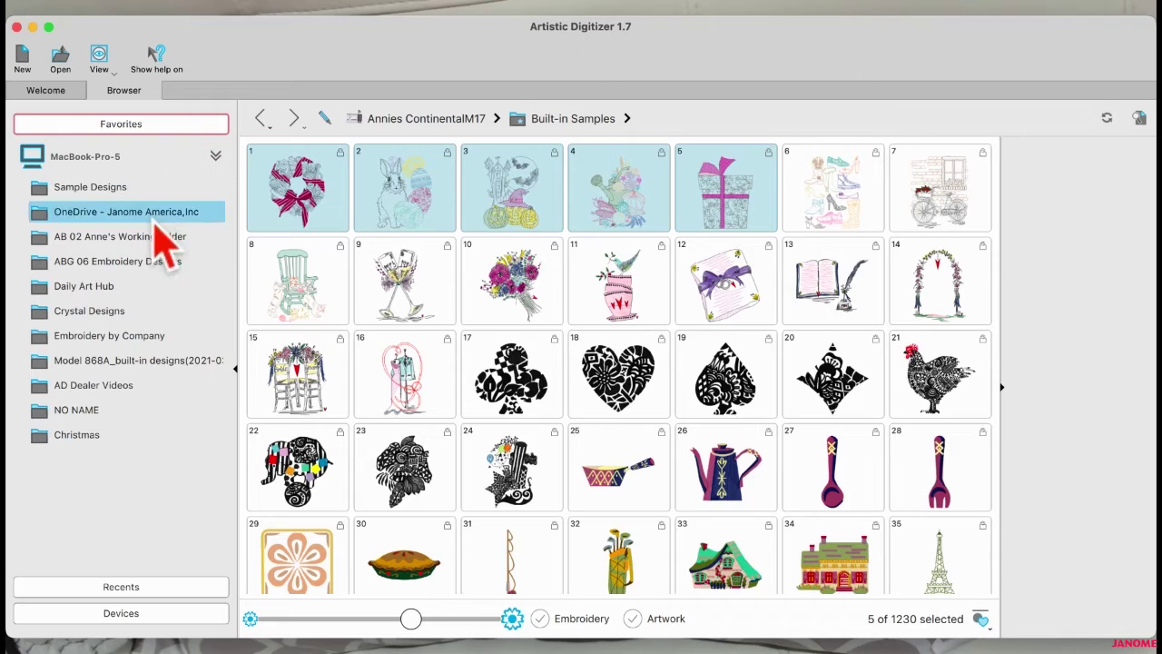
left_click(162, 259)
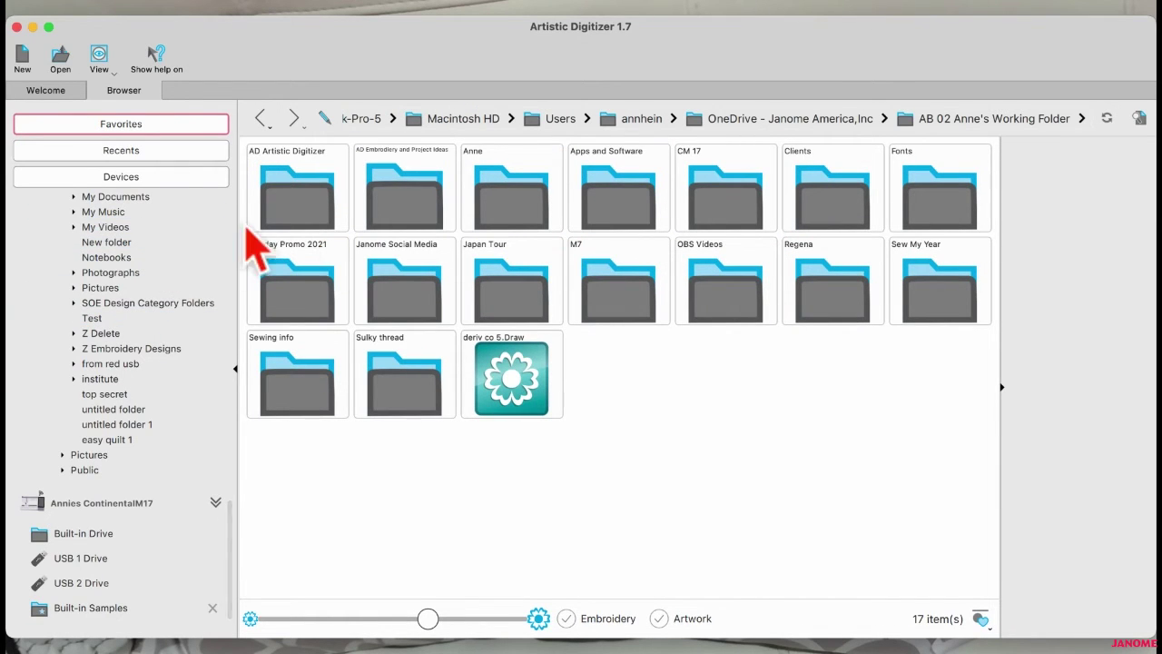
left_click(195, 127)
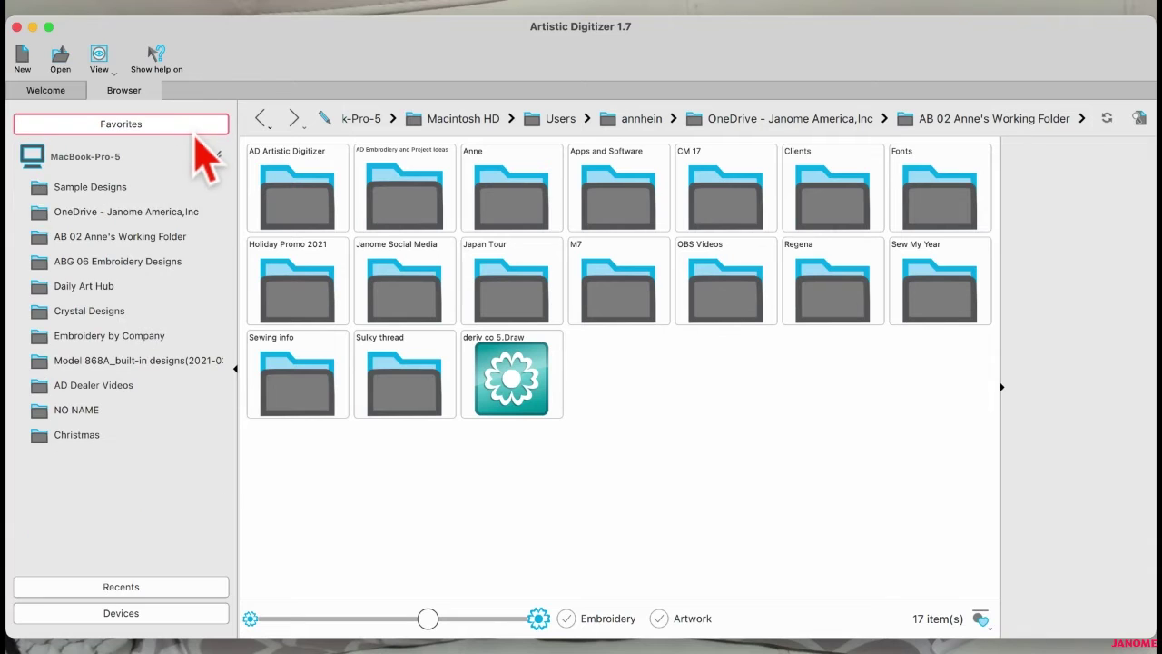
left_click(152, 265)
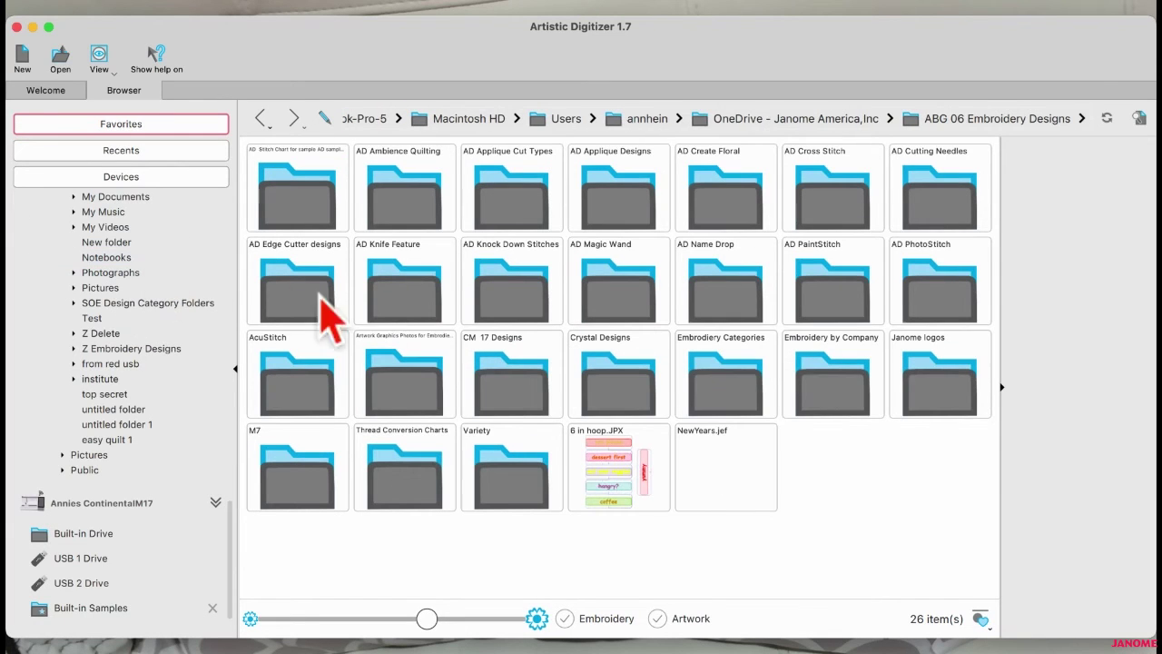
double_click(516, 391)
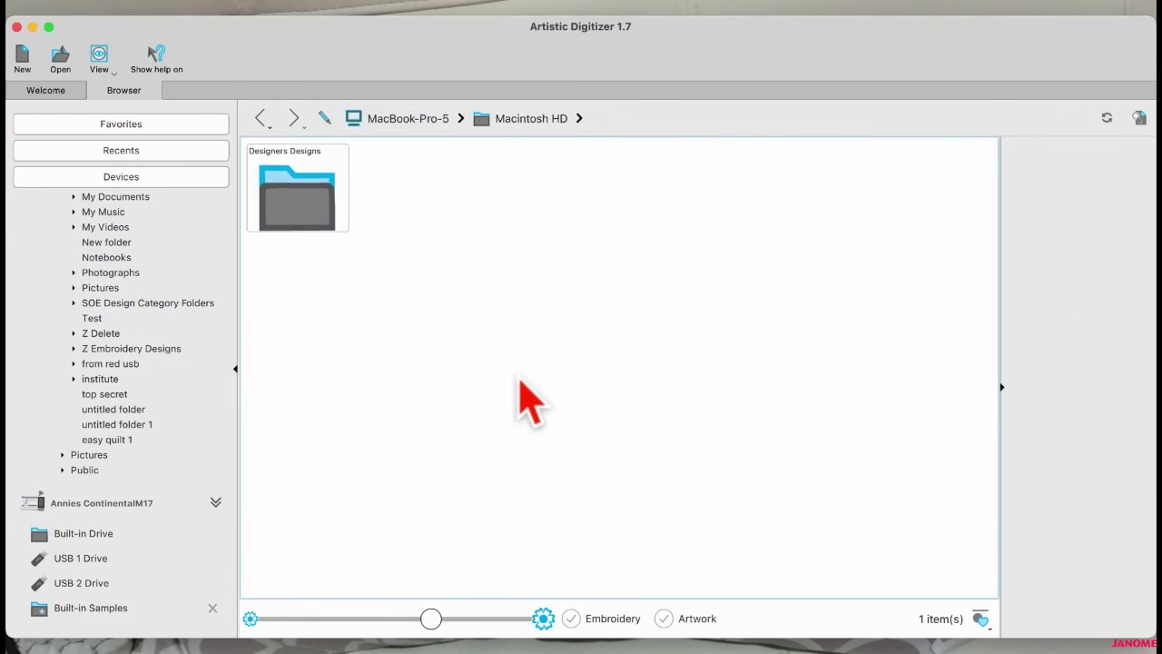
double_click(329, 227)
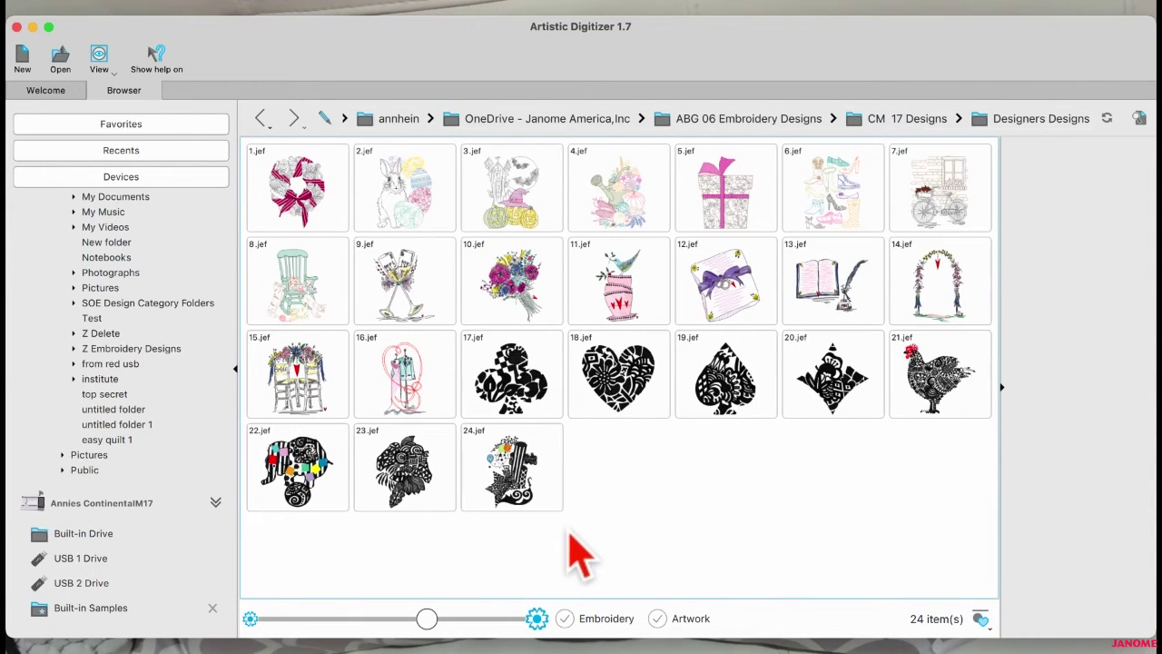
double_click(416, 282)
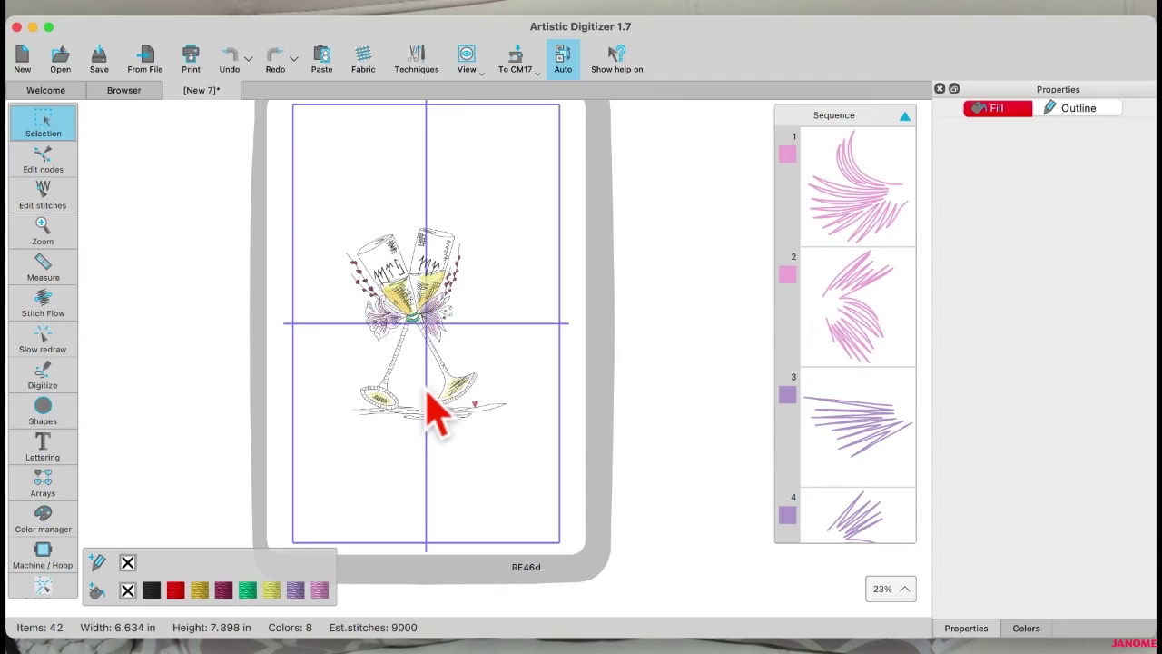
Add the lettering "Happy New Year" just above the champagne glasses, starting near the hoop's left edge.
left_click(59, 456)
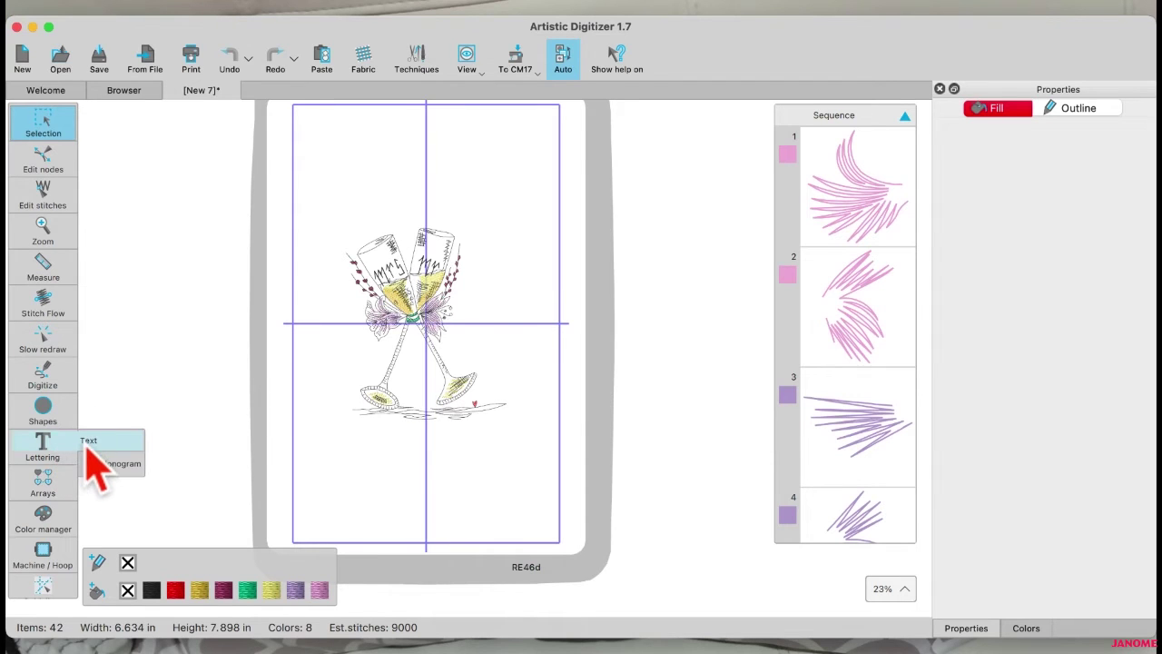
left_click(86, 443)
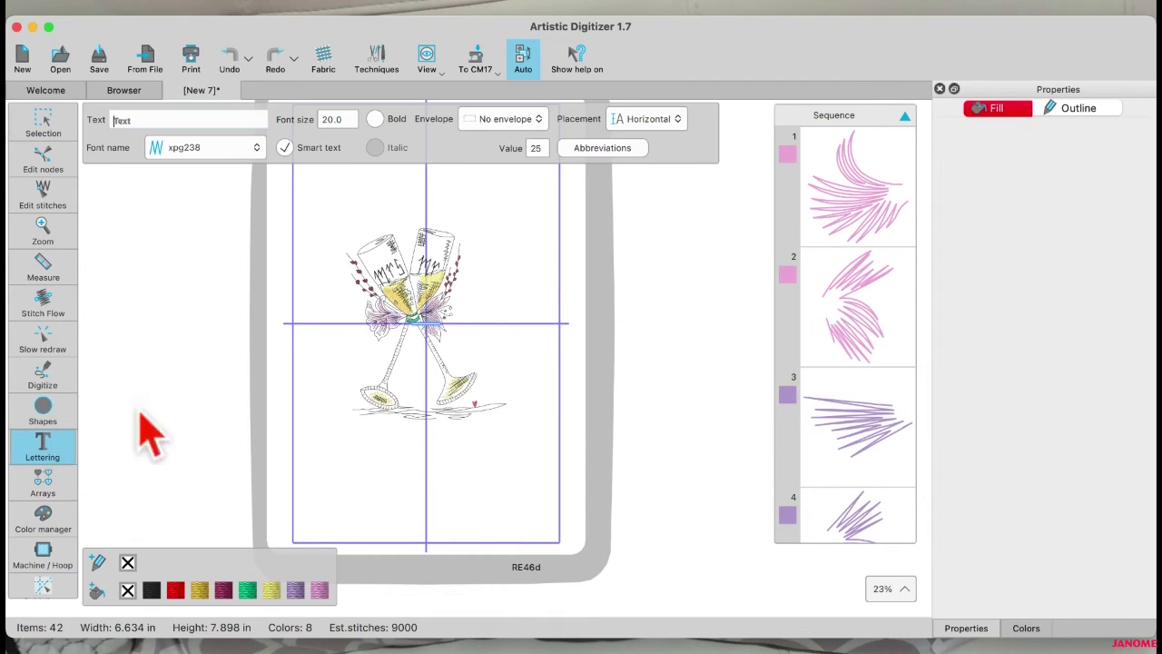
left_click(330, 232)
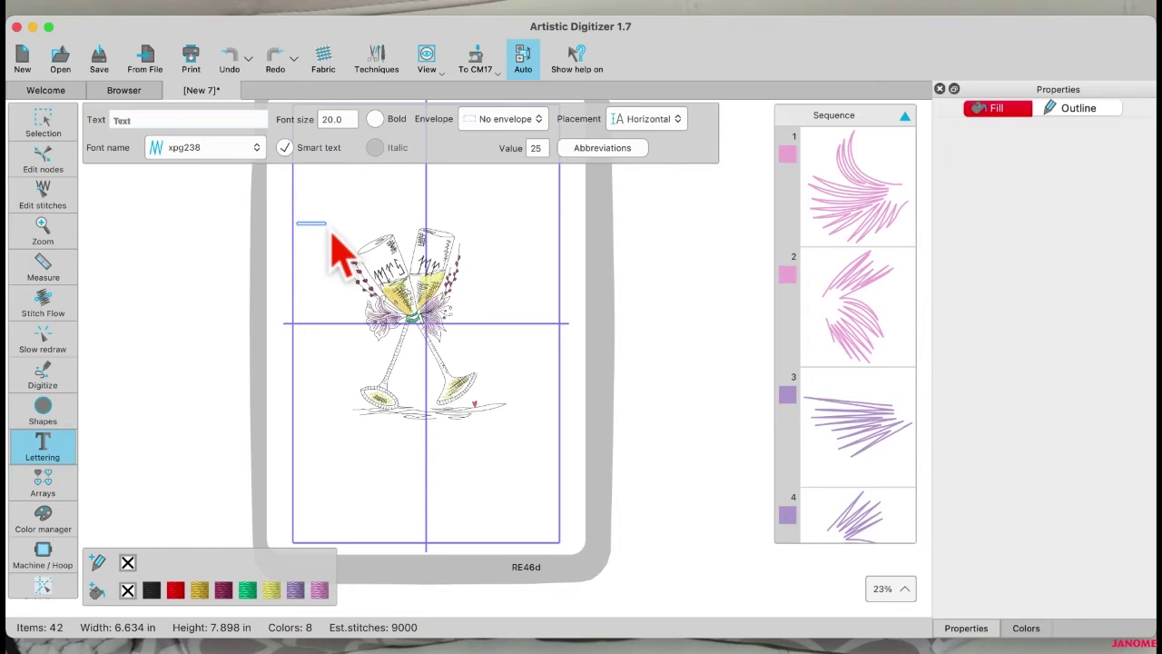
type("Happy")
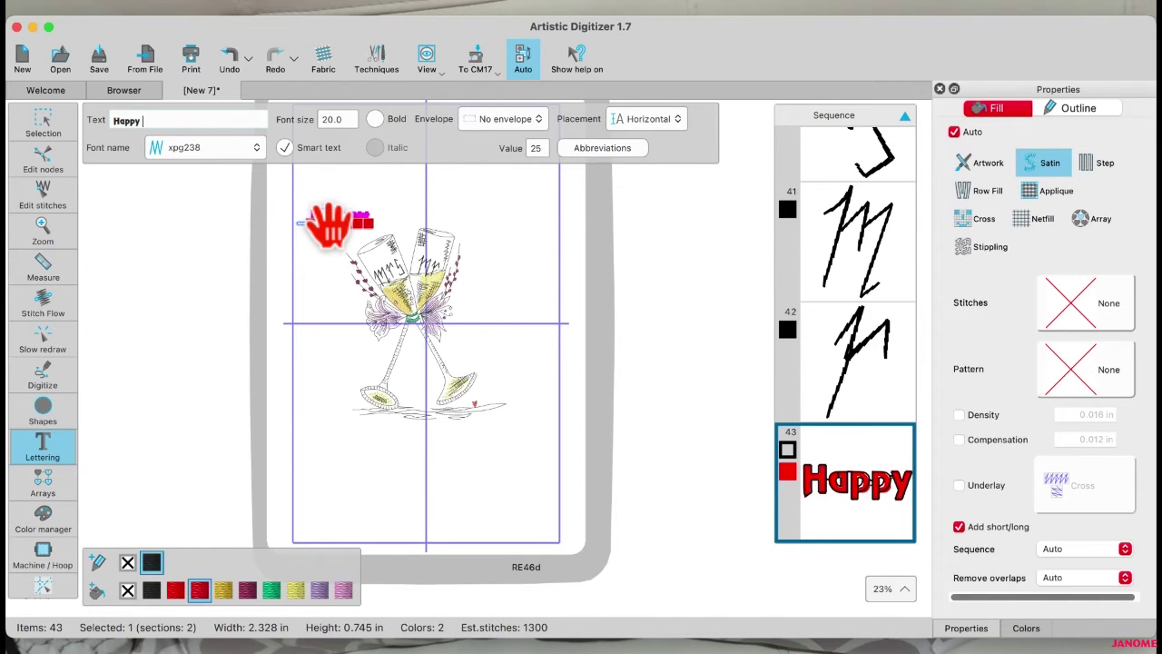
type(" New Year")
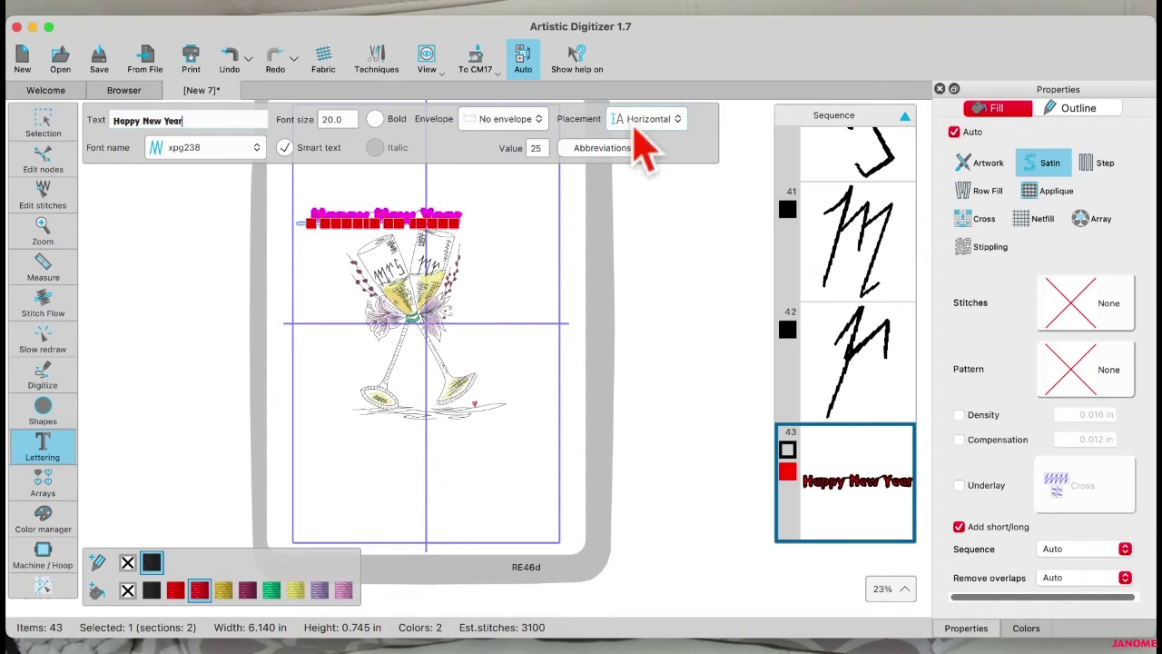
Shape the Happy New Year lettering with Envelope 02 and enlarge its font size to 25, then 42.
left_click(542, 123)
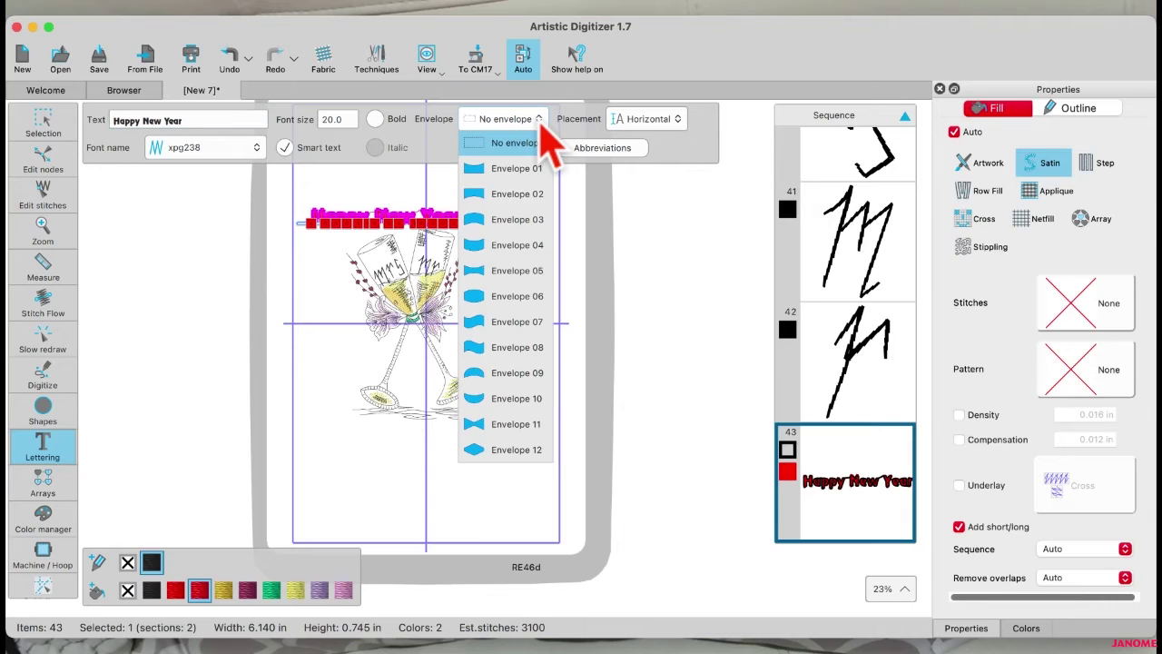
left_click(506, 201)
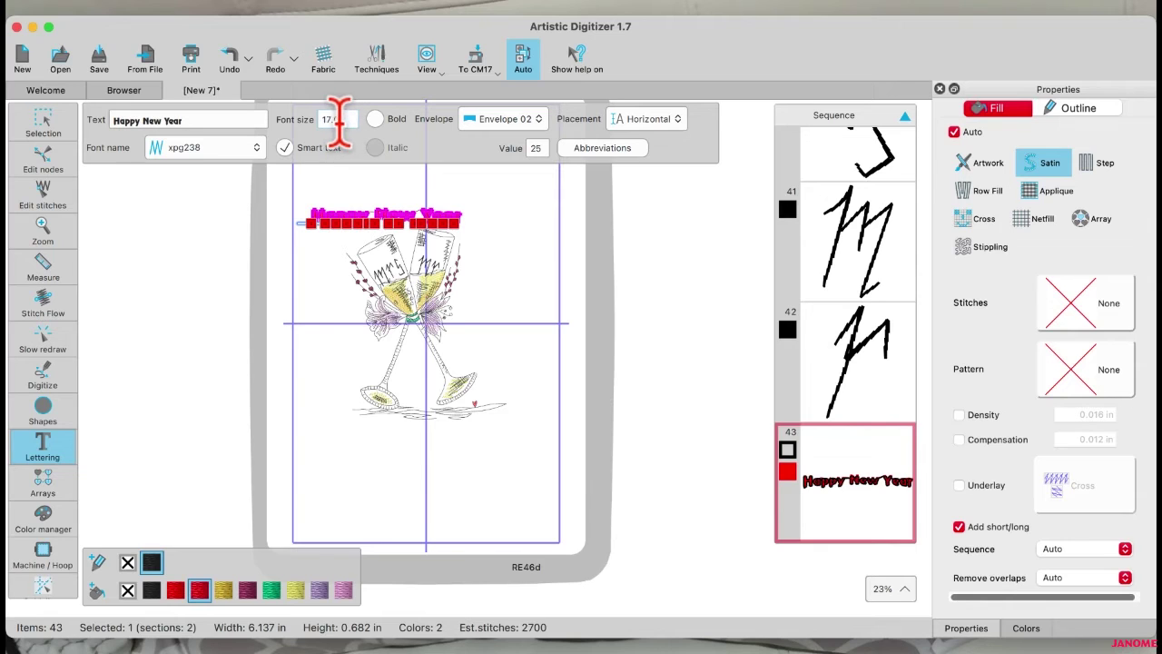
key("Return")
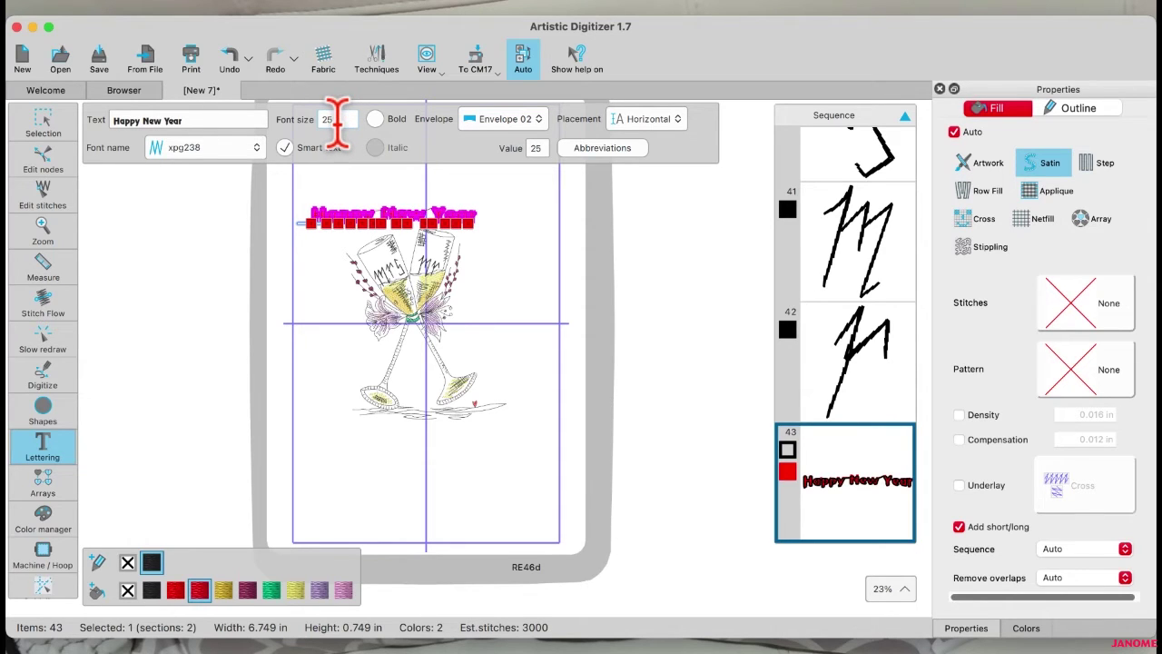
type("25")
key("Return")
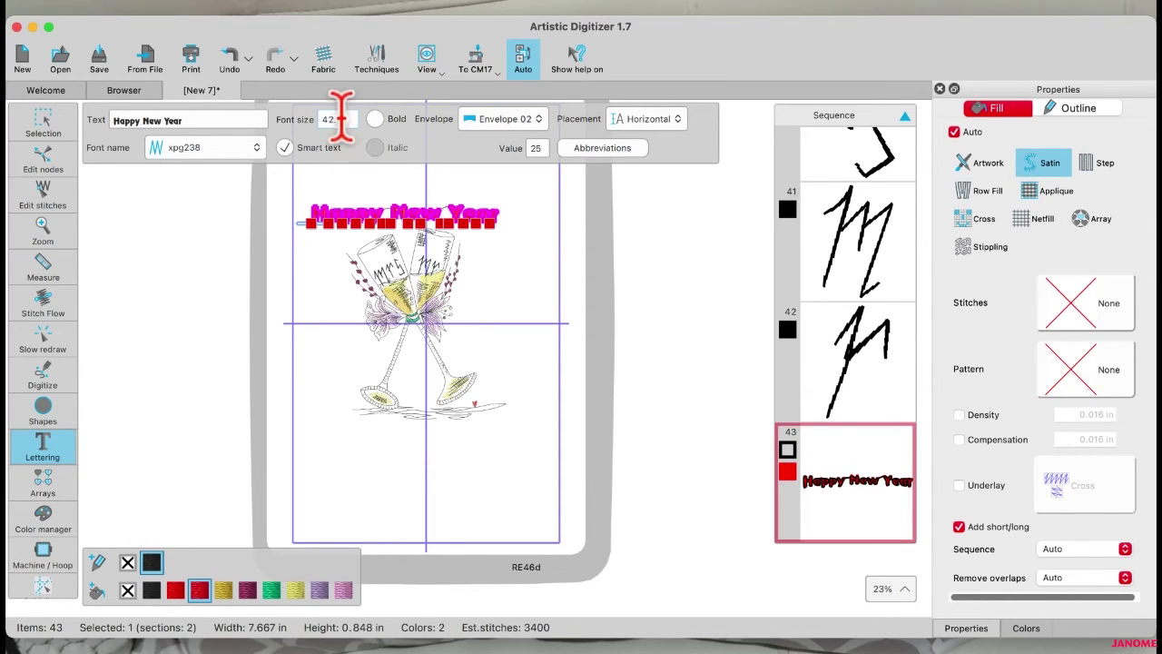
type("42")
key("Return")
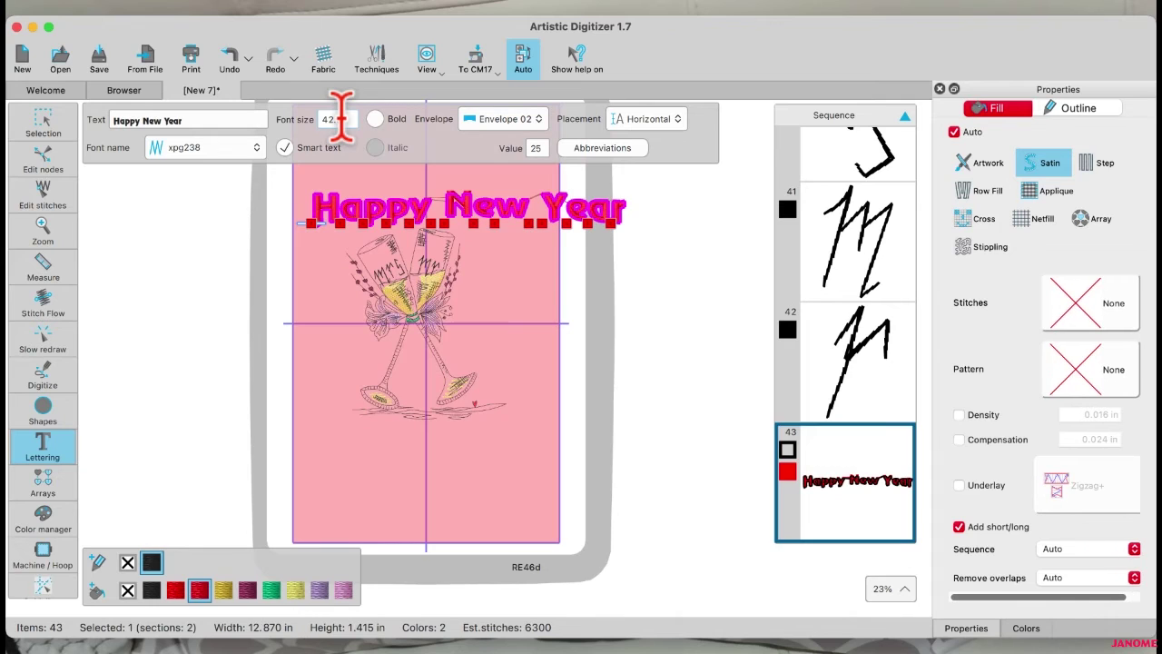
Try Envelope 03 and Envelope 07 on the lettering, settle on Envelope 11, and deselect the text.
left_click(536, 123)
left_click(516, 234)
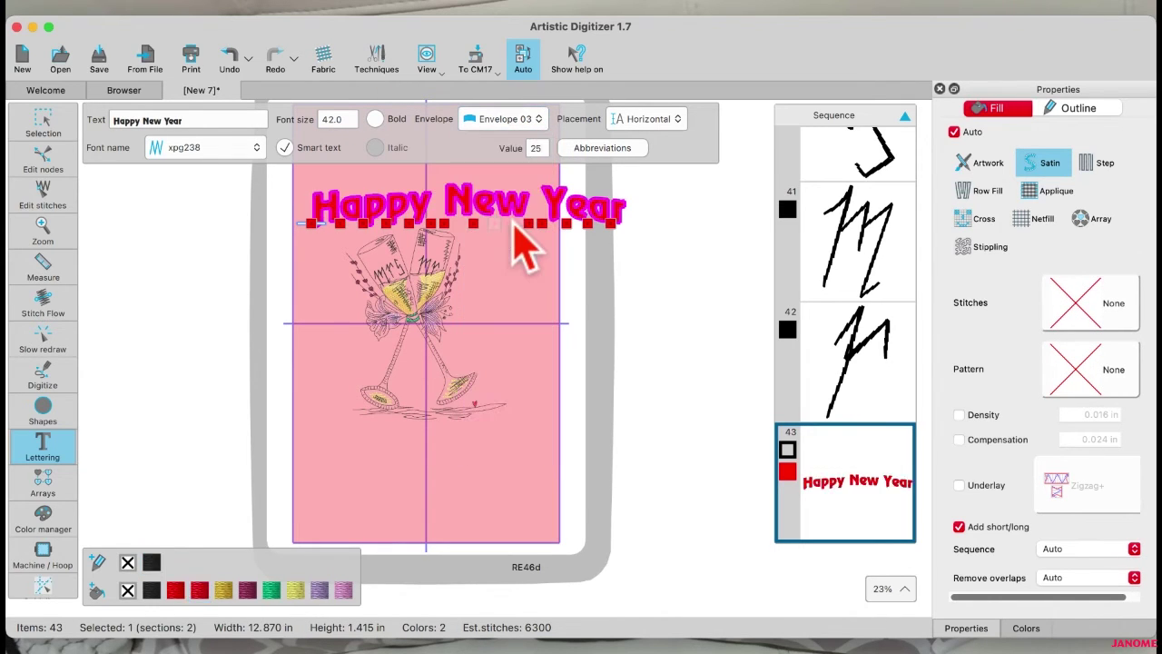
left_click(543, 127)
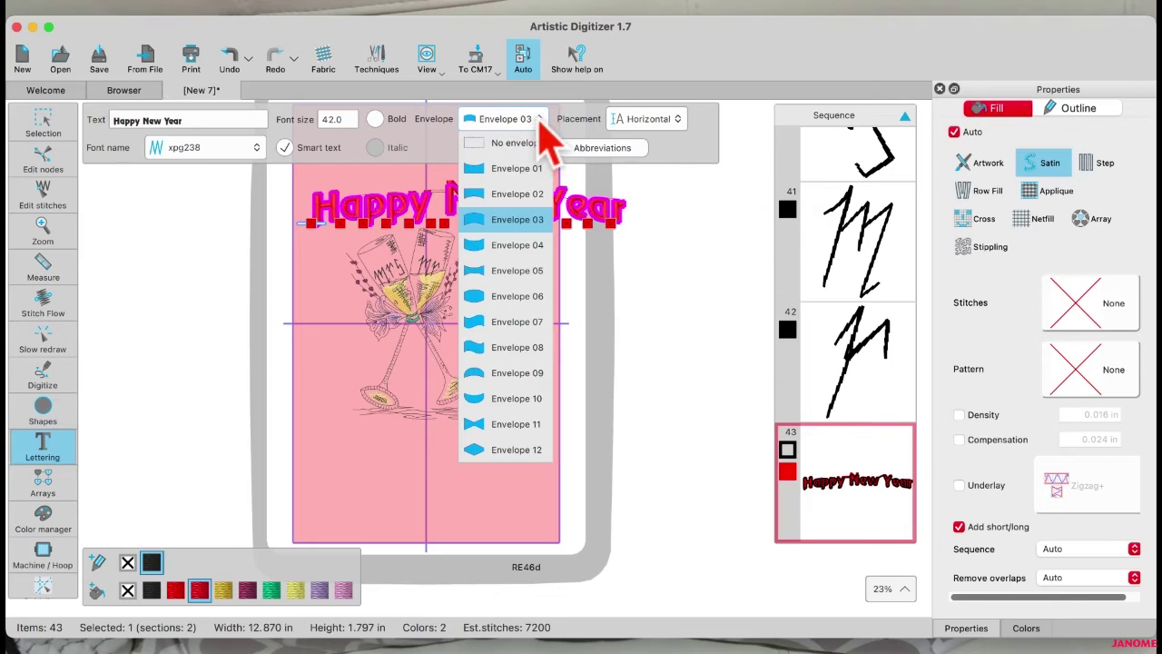
left_click(516, 321)
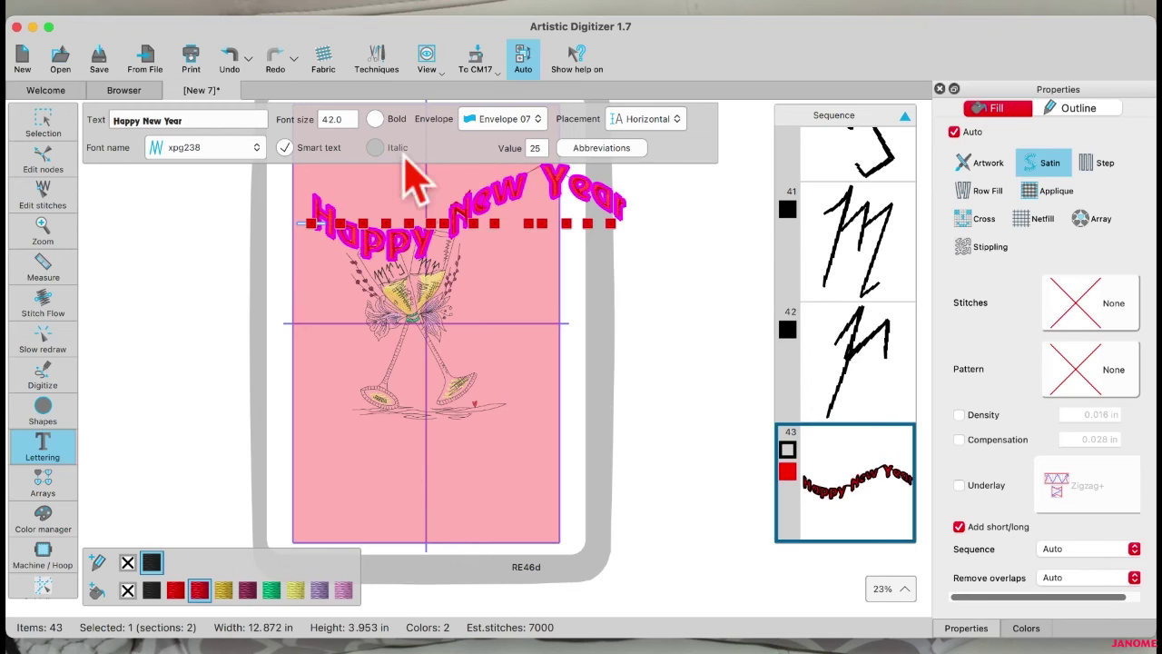
left_click(533, 138)
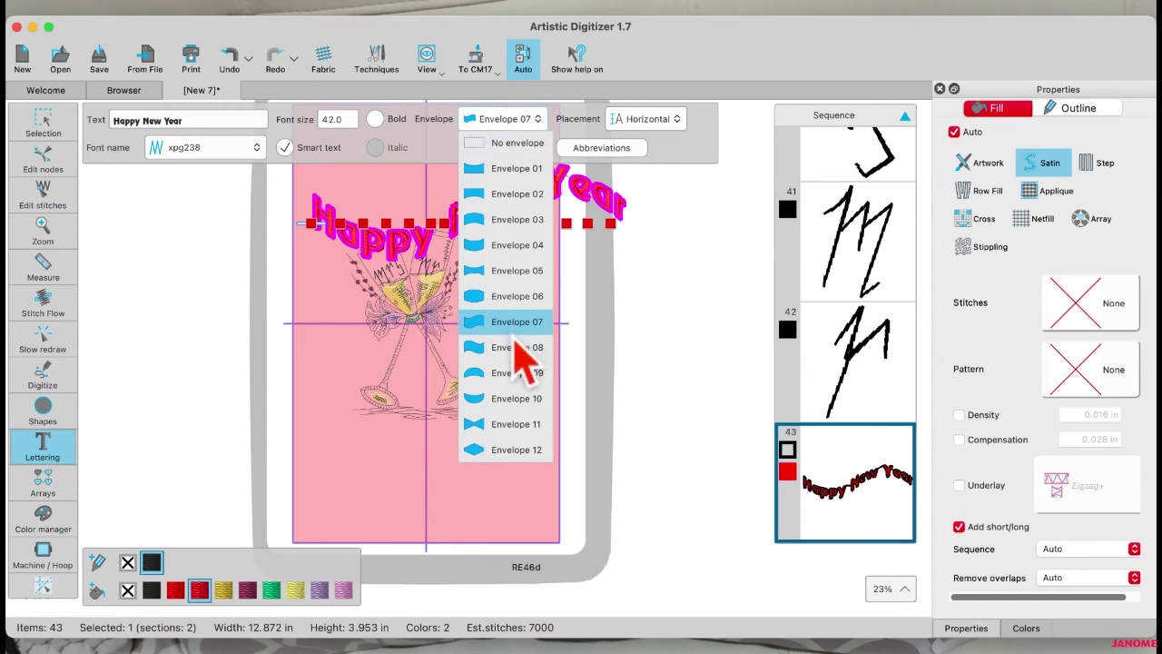
left_click(516, 424)
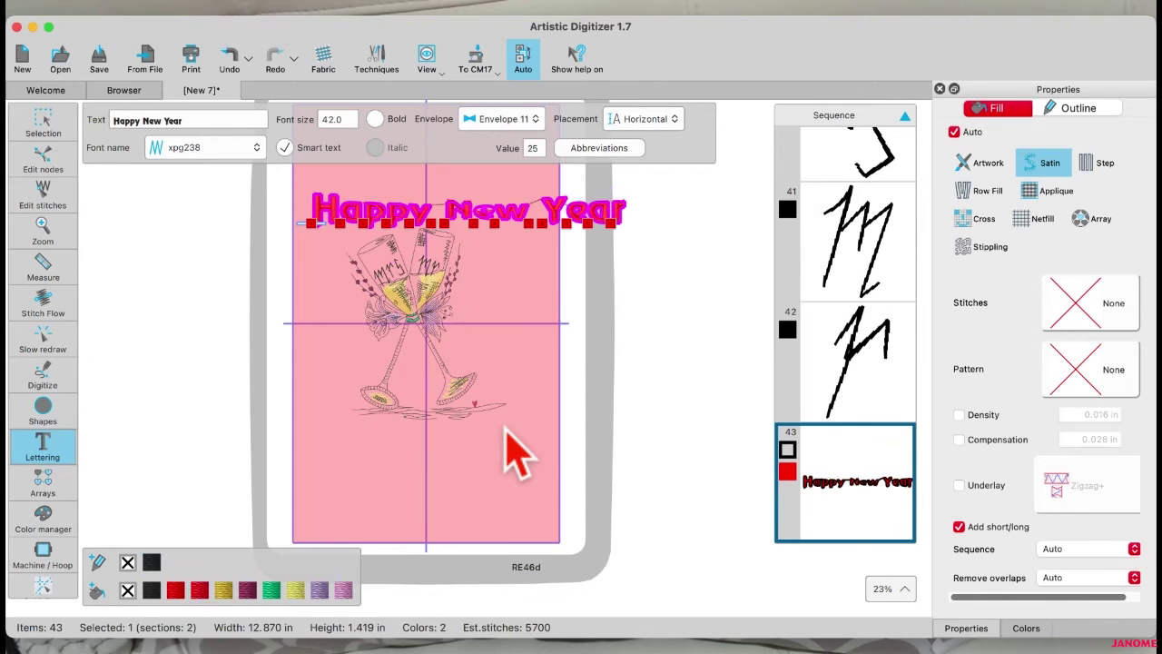
left_click(508, 350)
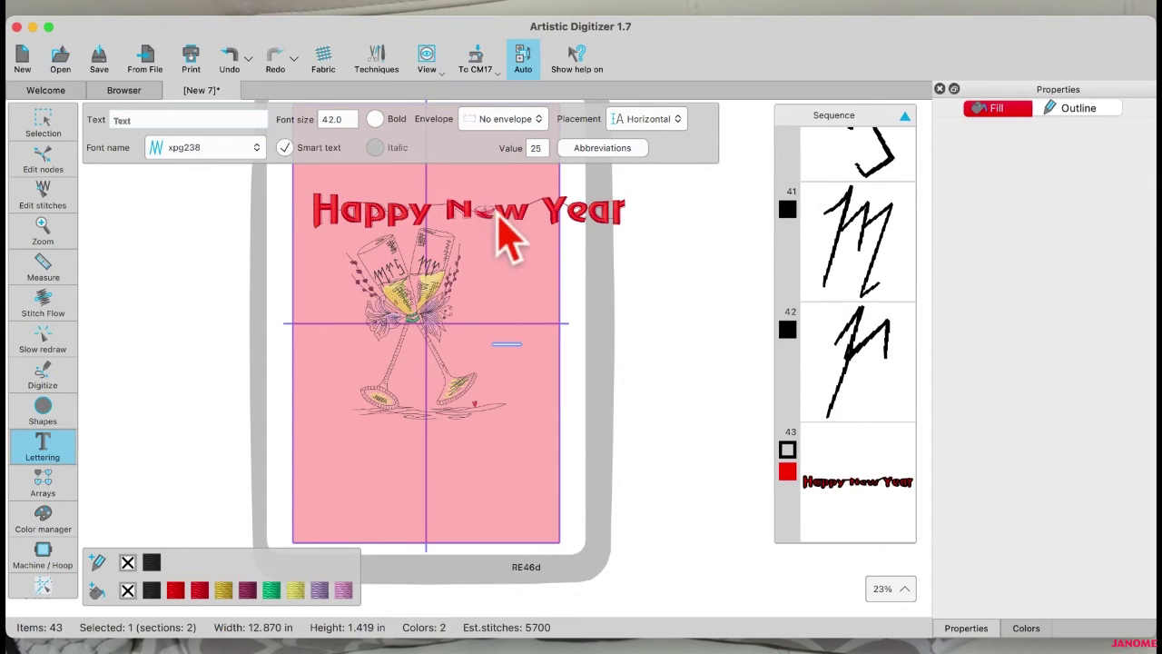
Select the Happy New Year lettering and look over the editing commands available for it.
scroll(508, 245, "up", 3)
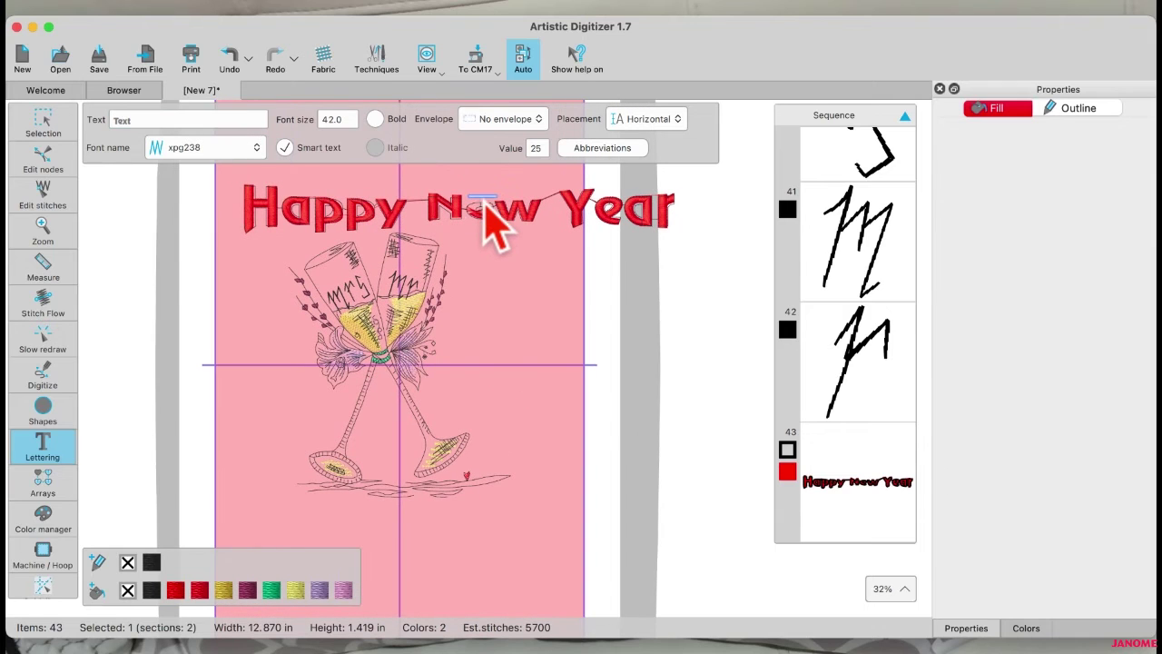
left_click(39, 136)
left_click(487, 215)
right_click(481, 211)
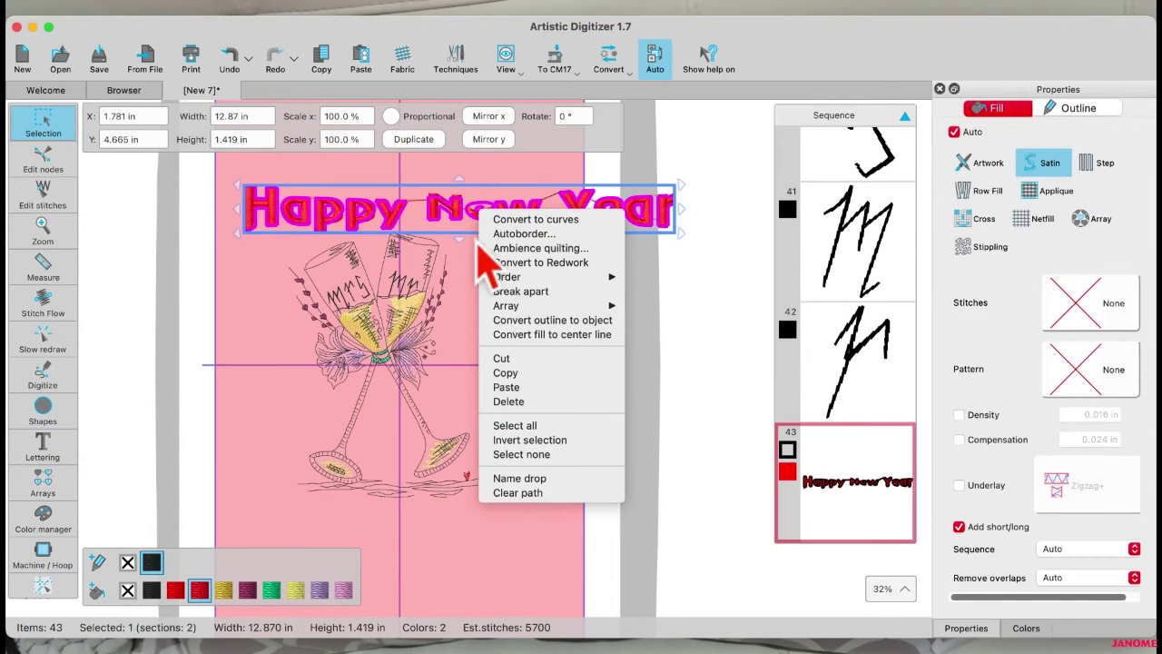
left_click(264, 289)
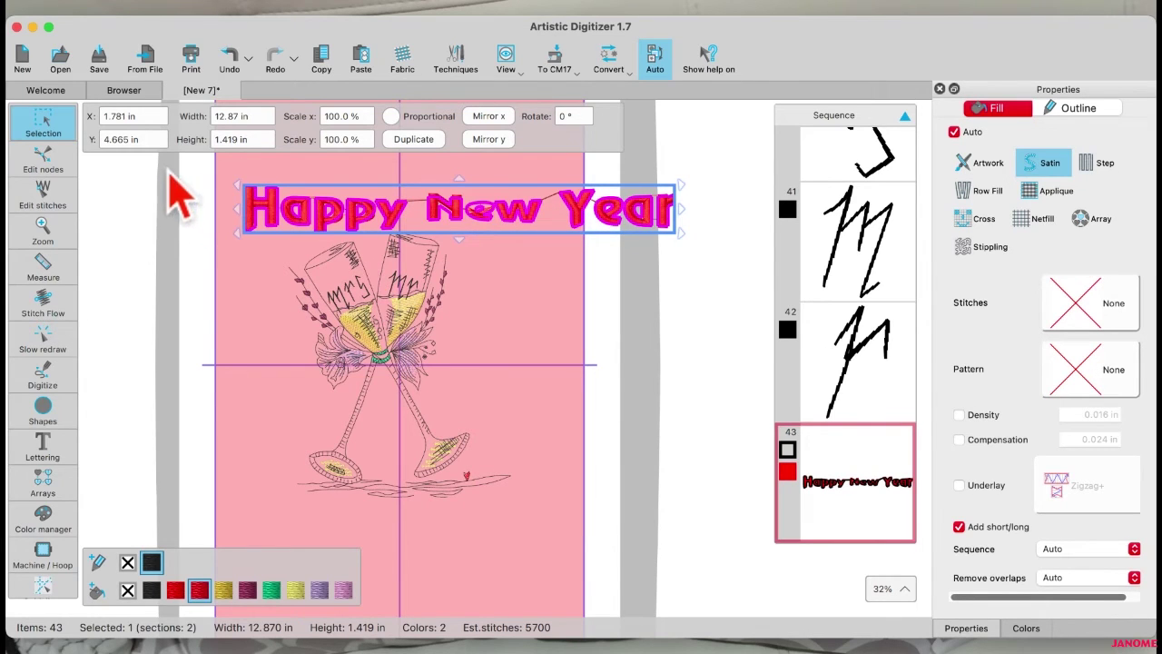
Close the New 7 document without saving its changes and minimize the program window.
left_click(171, 91)
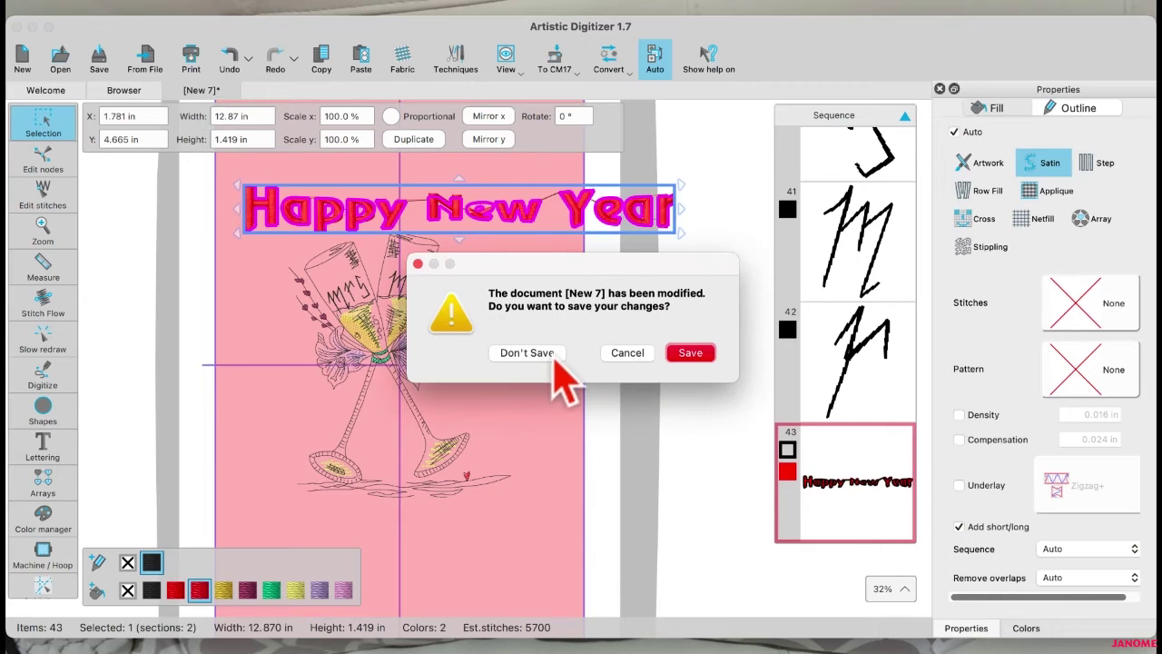
left_click(548, 355)
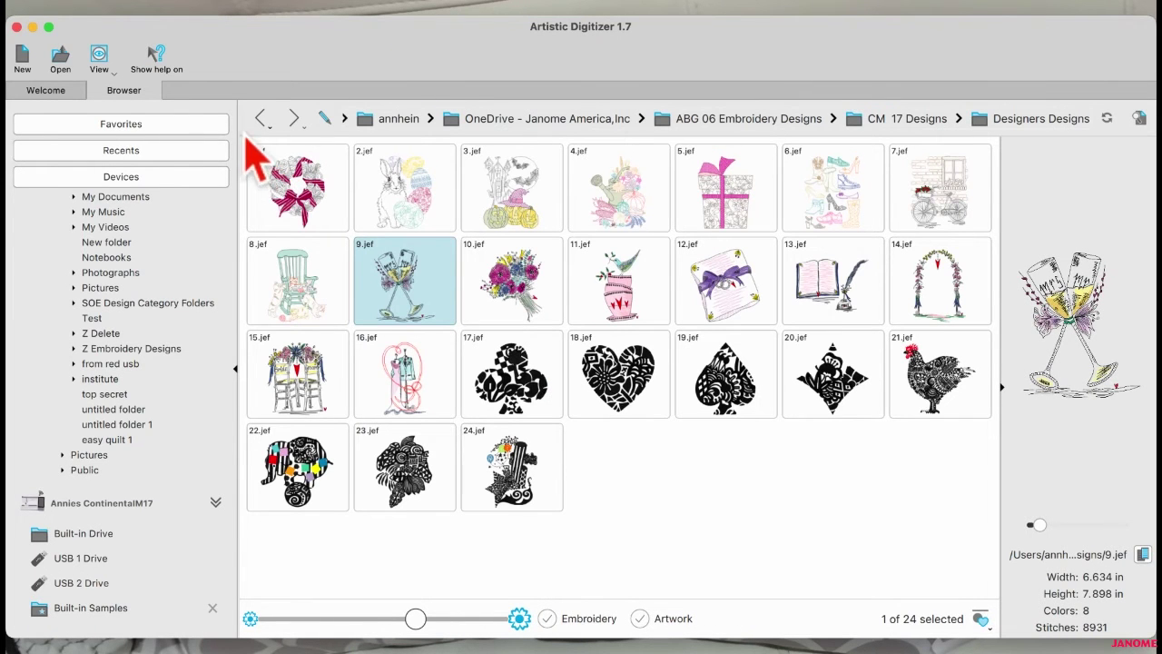
left_click(33, 27)
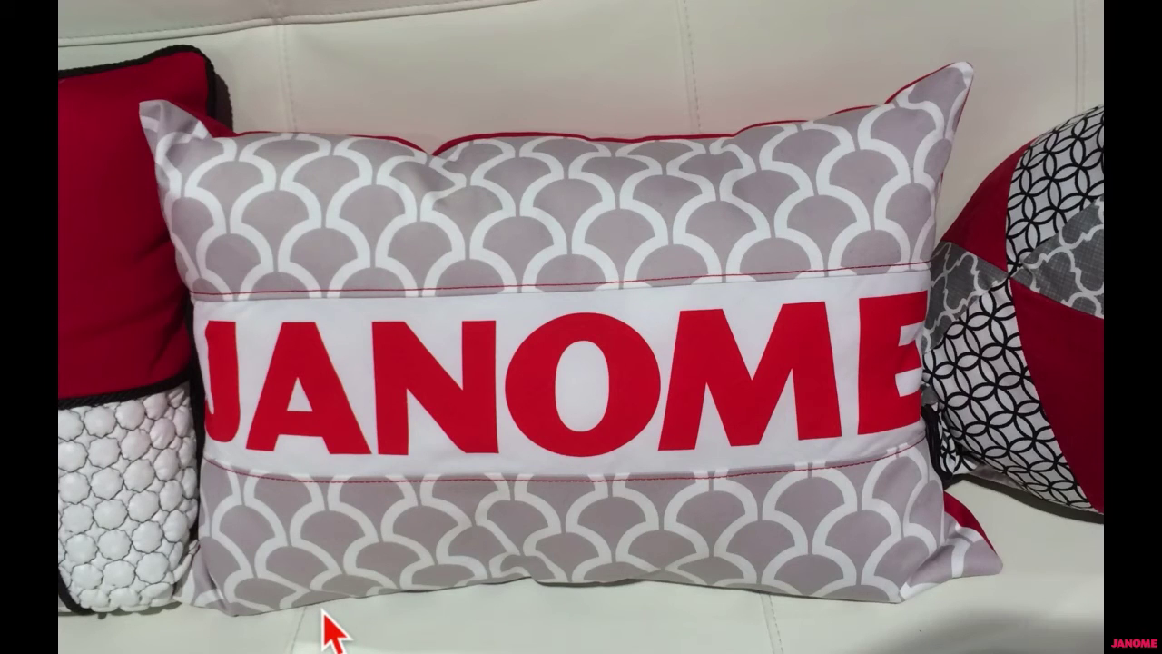
left_click(346, 306)
left_click(349, 439)
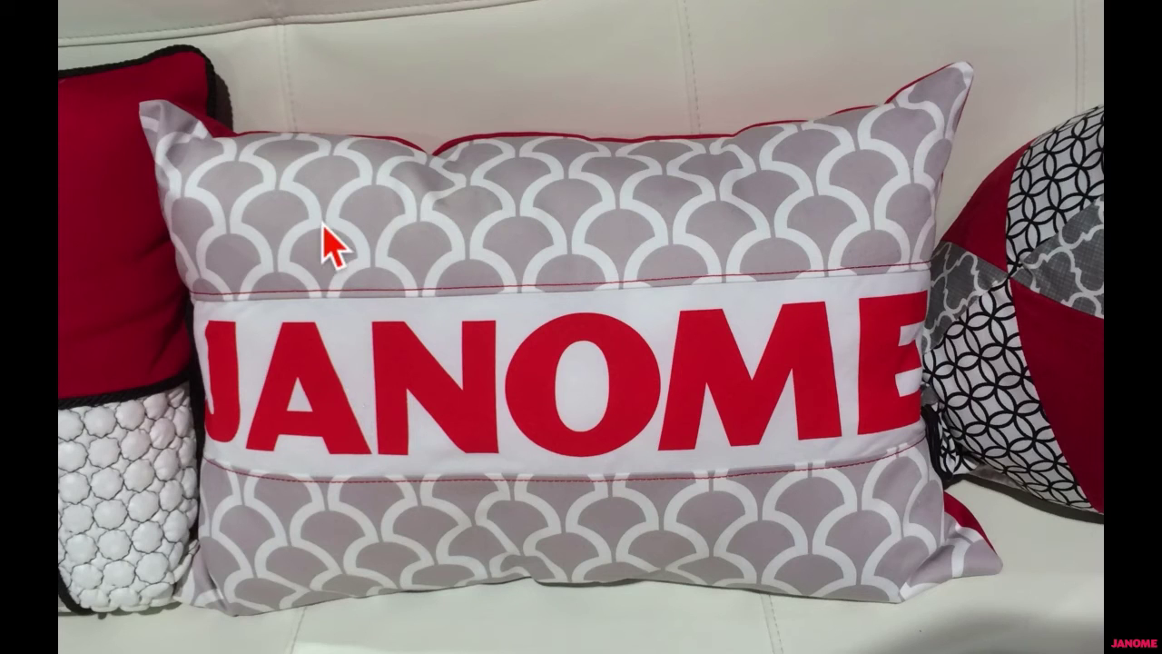